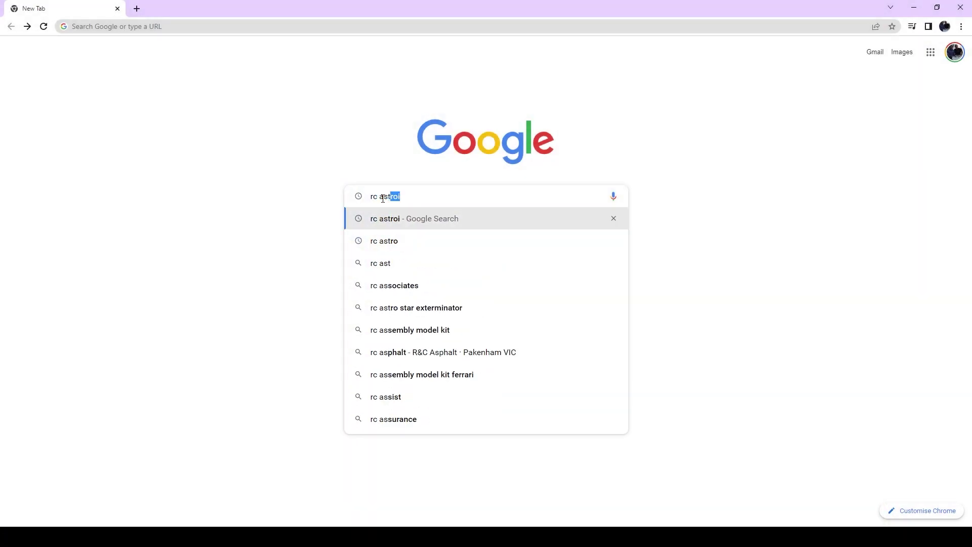
Search for RC Astro and go through Resources > NoiseXTerminator to the Free Trial page.
key("Return")
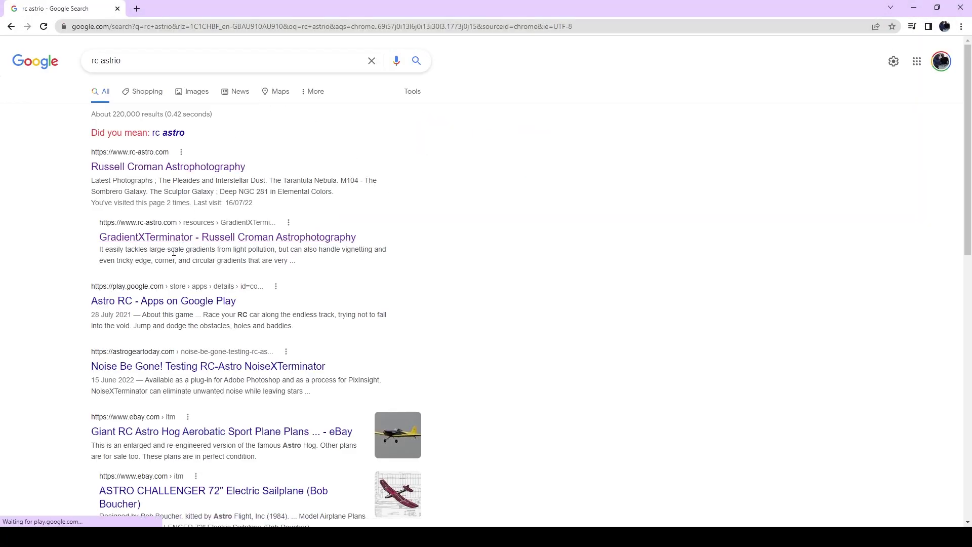
left_click(110, 168)
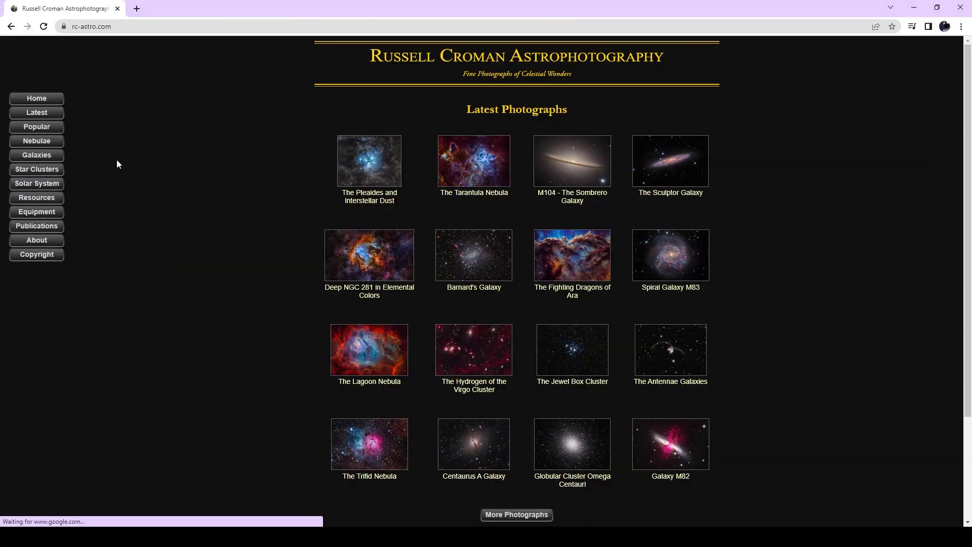
left_click(40, 202)
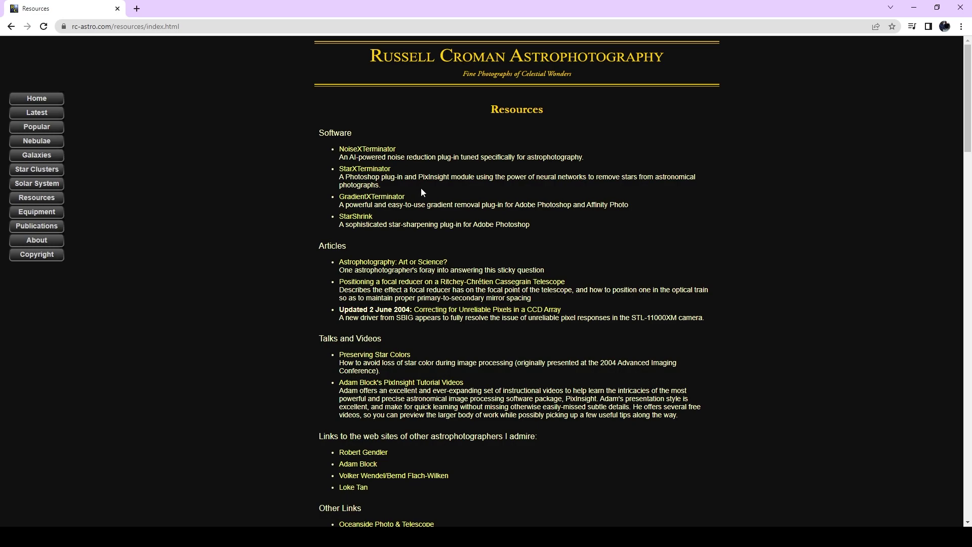
left_click(377, 150)
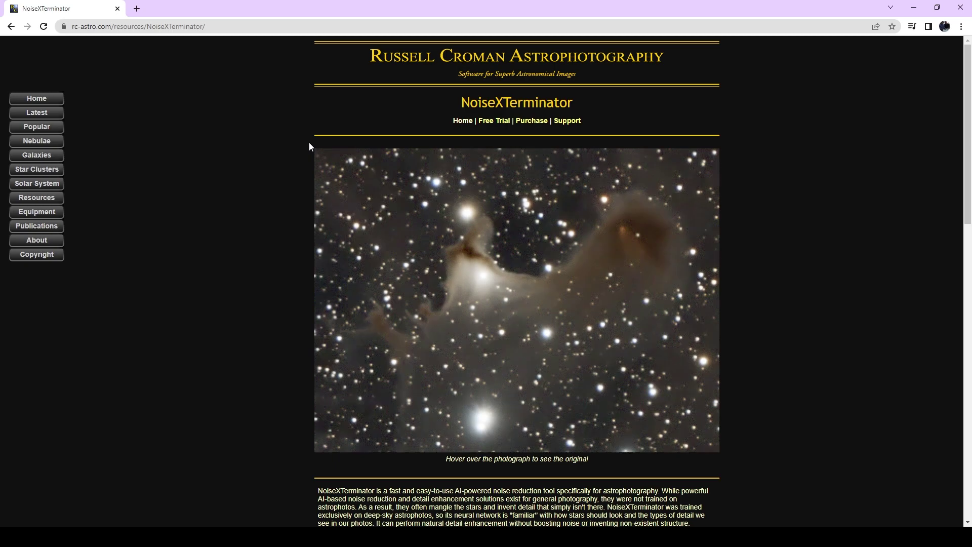
left_click(487, 120)
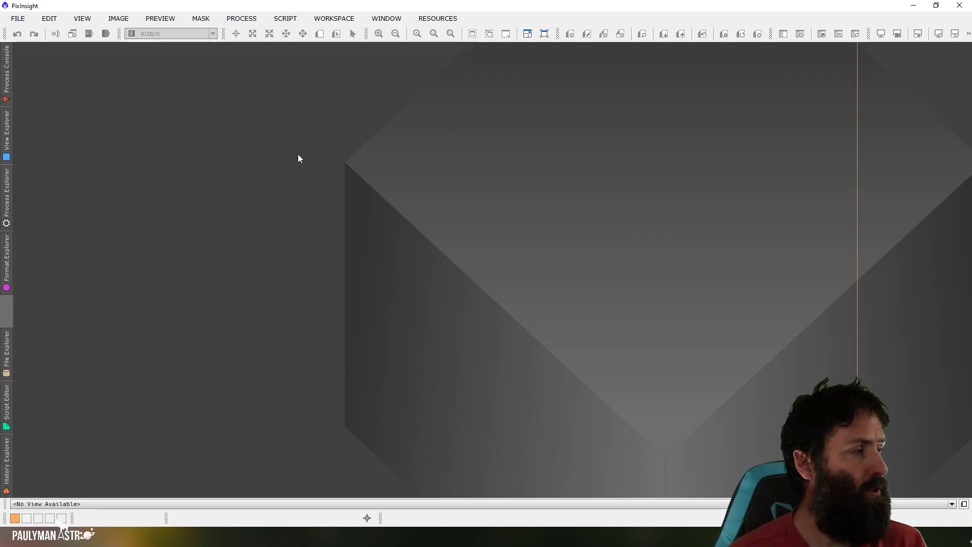
Launch NoiseXTerminator from All Processes, showing Denoise 0.90 and Detail 0.15.
left_click(242, 19)
mouse_move(344, 11)
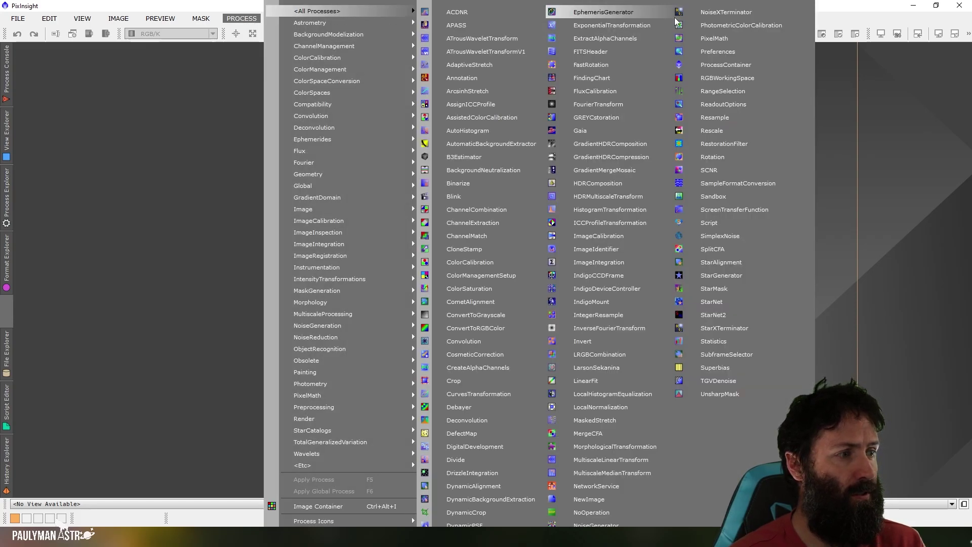
left_click(721, 12)
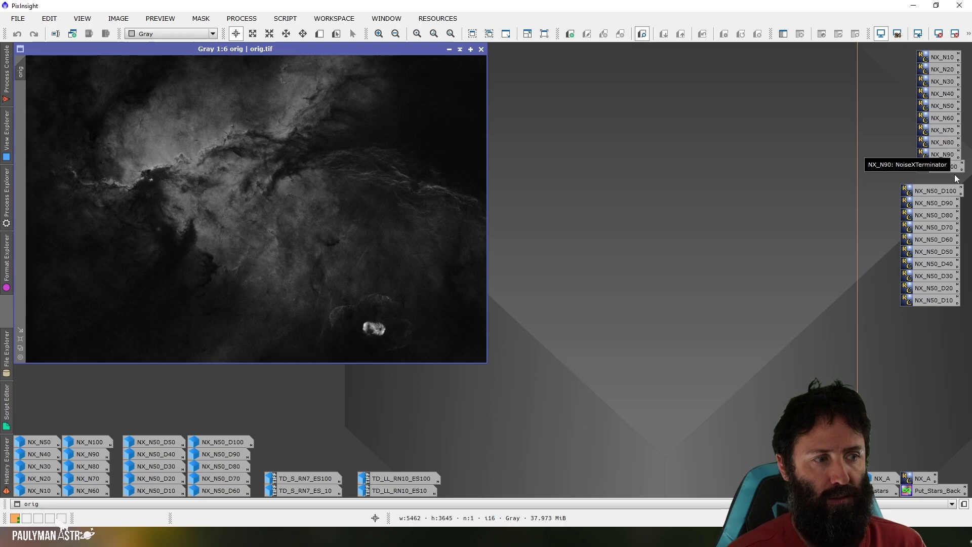
left_click(949, 119)
double_click(949, 120)
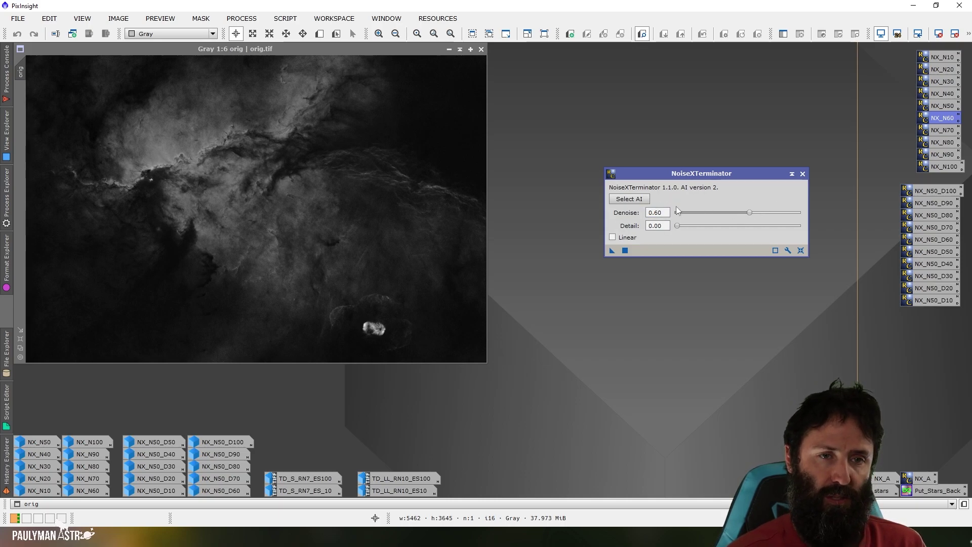
left_click(802, 173)
double_click(938, 143)
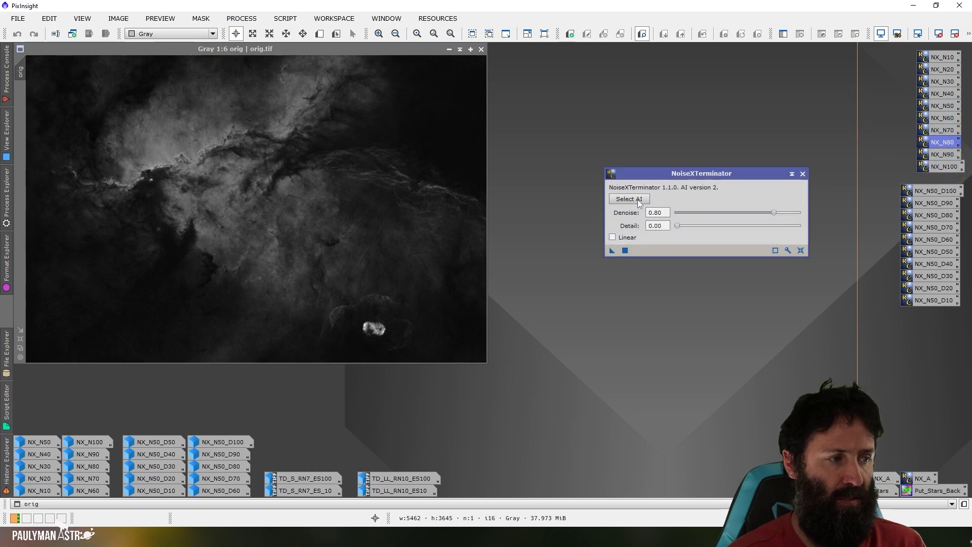
left_click_drag(709, 212, 725, 214)
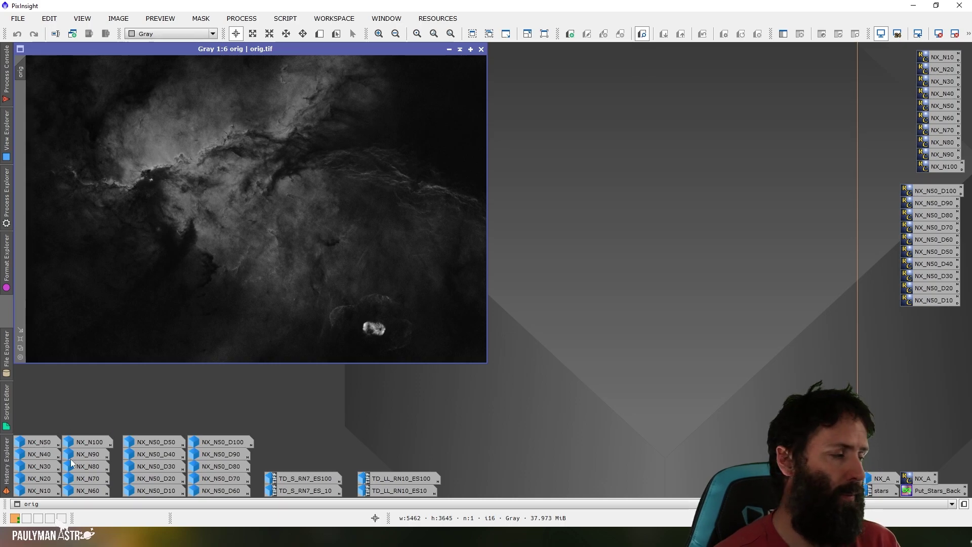
Open the NX_N20 result, zoom orig to 1:3, and match NX_N20's view to orig.
double_click(44, 478)
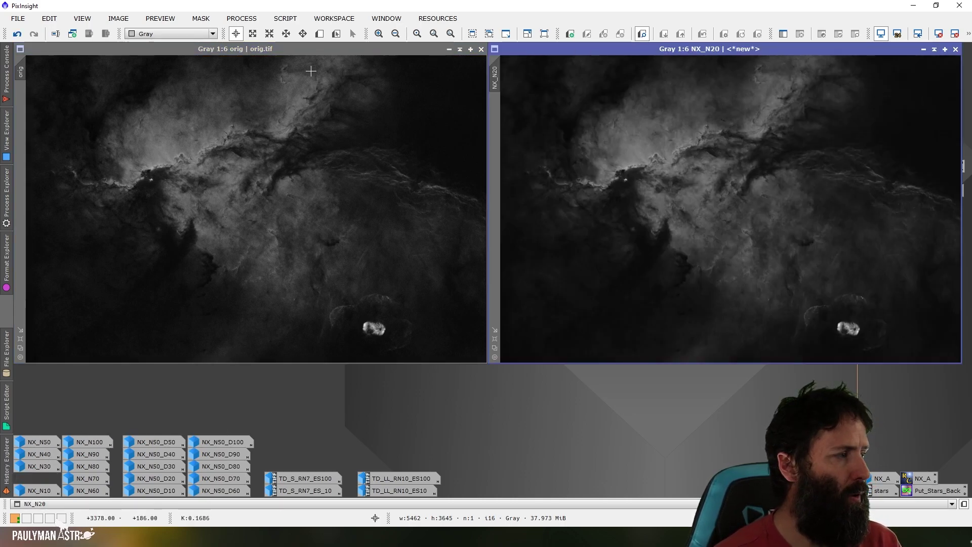
left_click(271, 48)
left_click(379, 34)
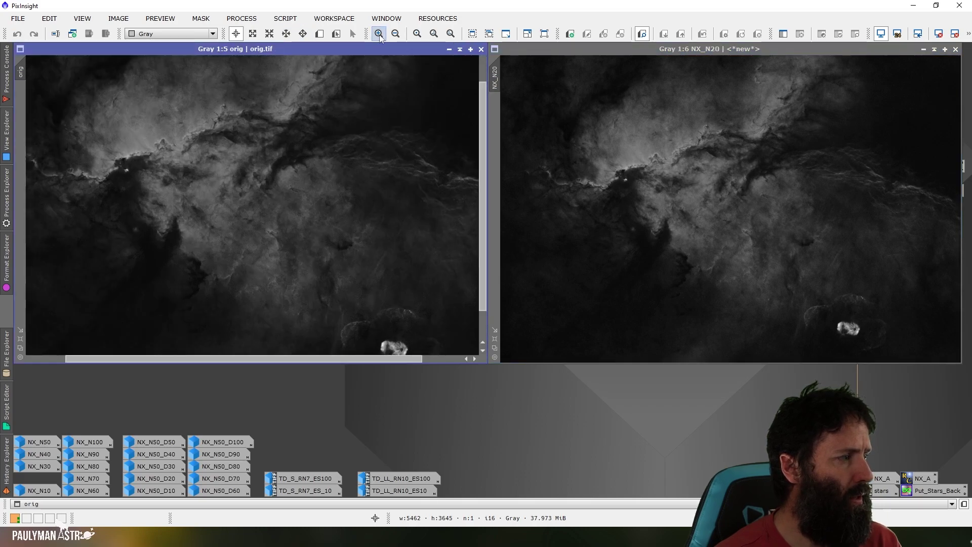
left_click(378, 34)
left_click(378, 33)
left_click_drag(278, 359, 168, 350)
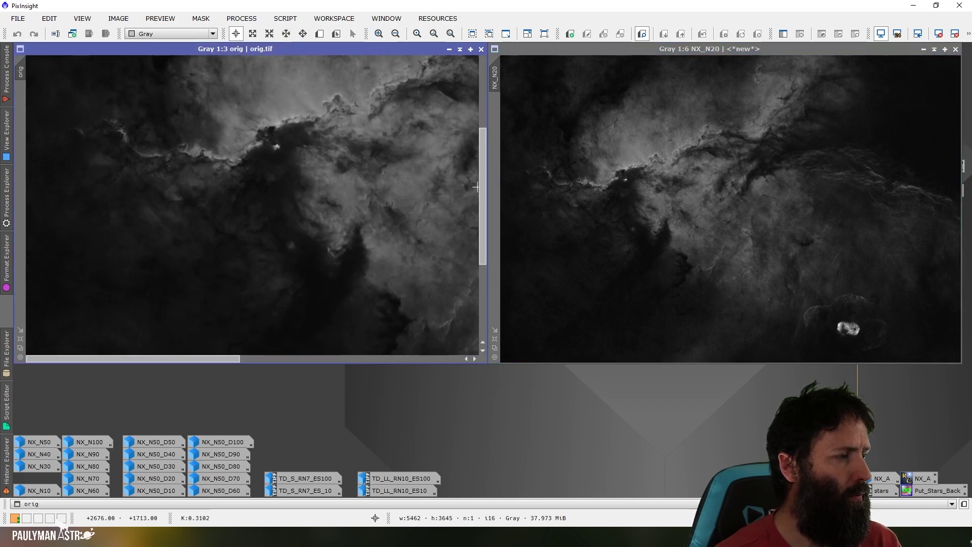
left_click_drag(484, 184, 484, 110)
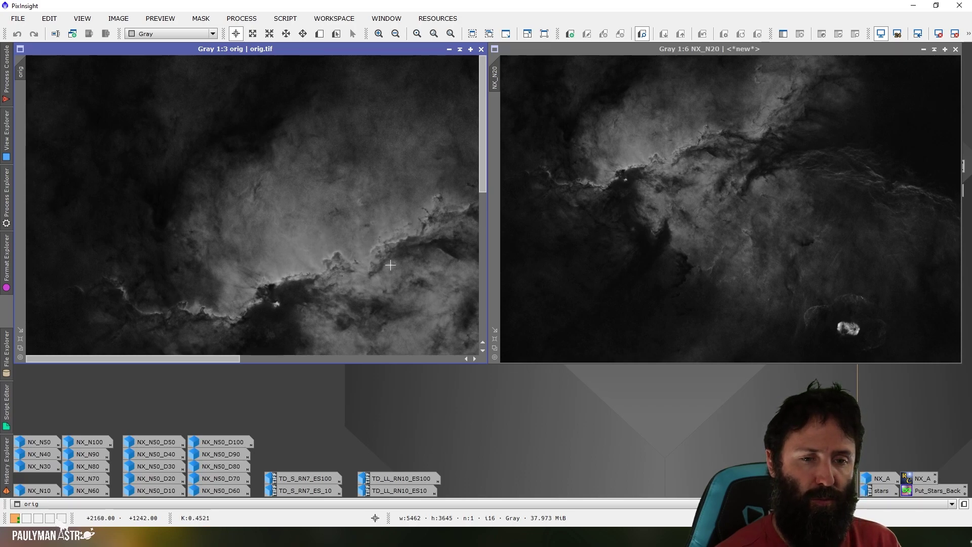
left_click_drag(20, 72, 496, 87)
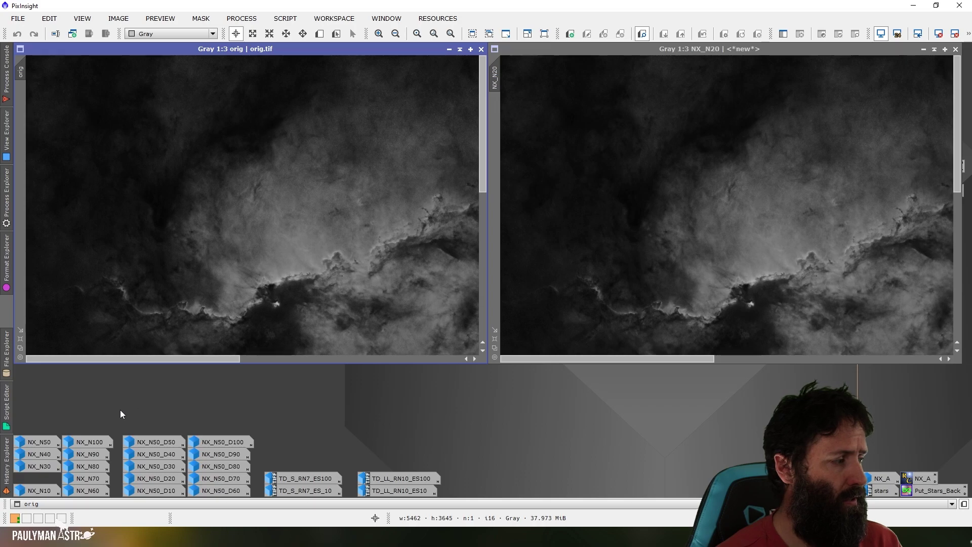
Open NX_N50, NX_N80 and NX_N100 matched to orig's view, then minimise NX_N100 and NX_N80.
double_click(46, 444)
left_click_drag(23, 74, 850, 187)
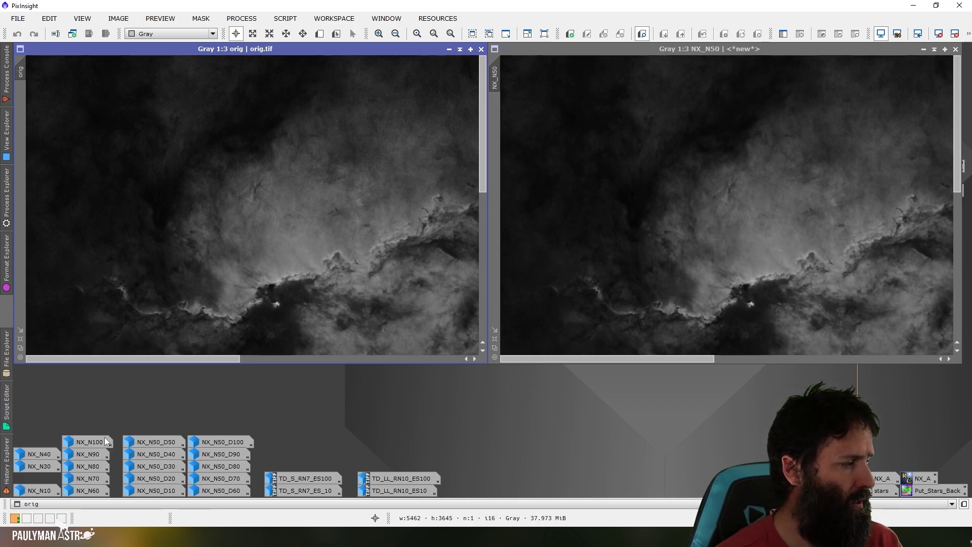
double_click(94, 468)
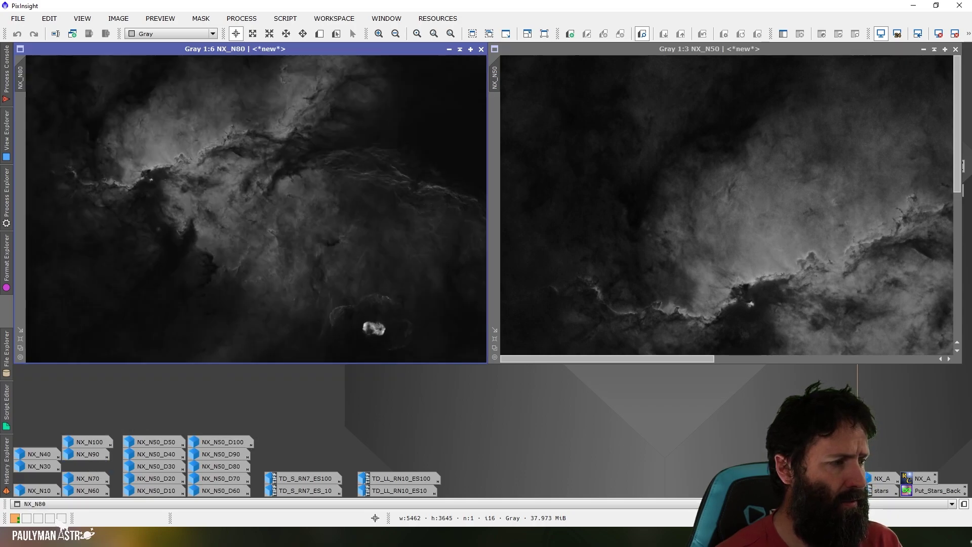
left_click_drag(21, 71, 495, 78)
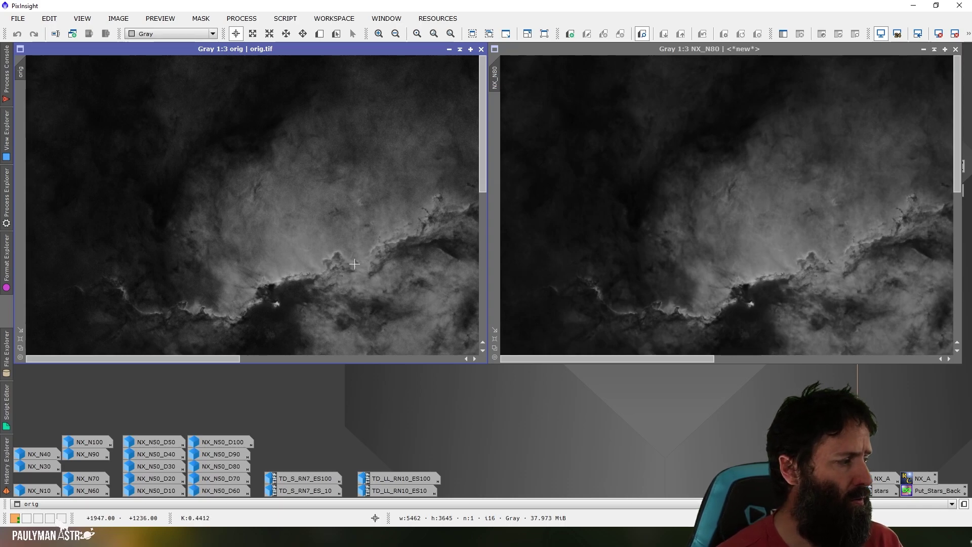
double_click(88, 441)
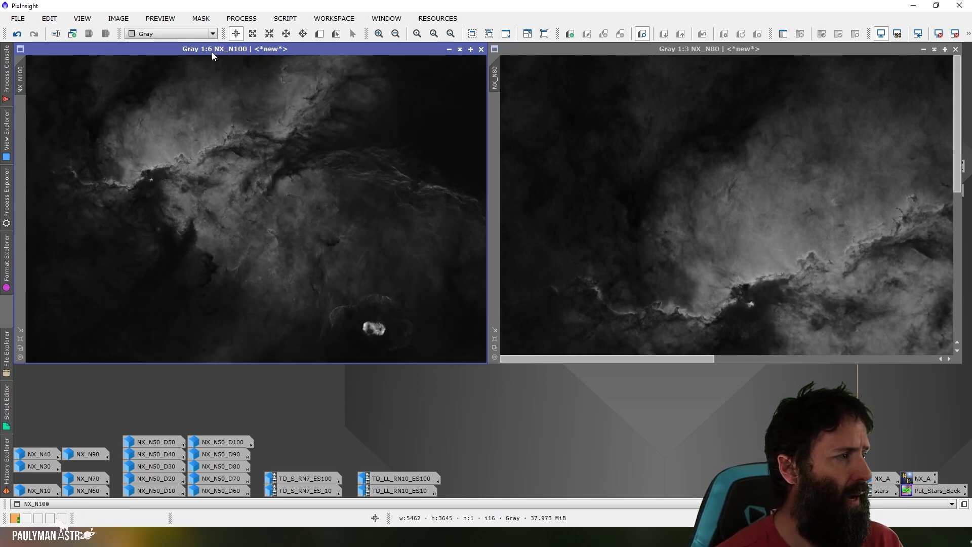
left_click_drag(173, 49, 646, 49)
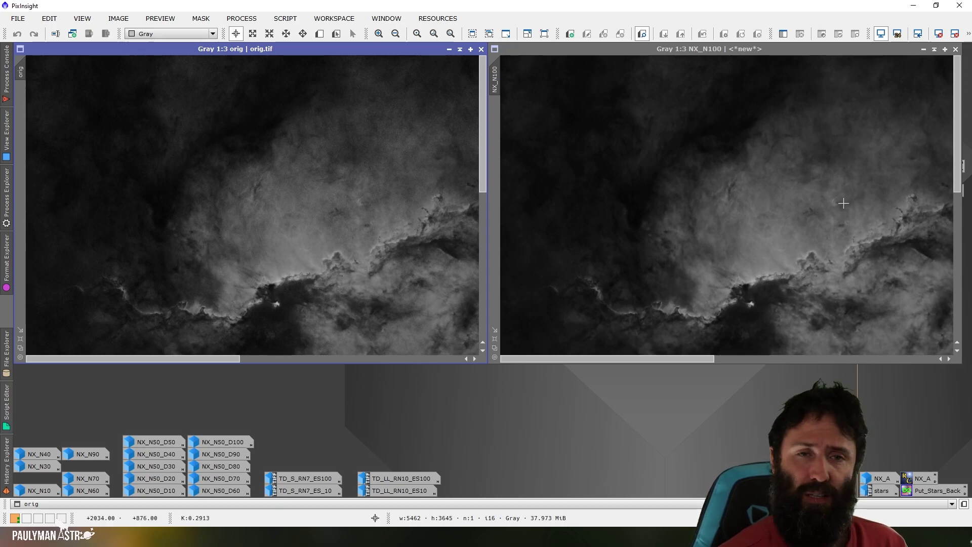
left_click(924, 50)
left_click(924, 50)
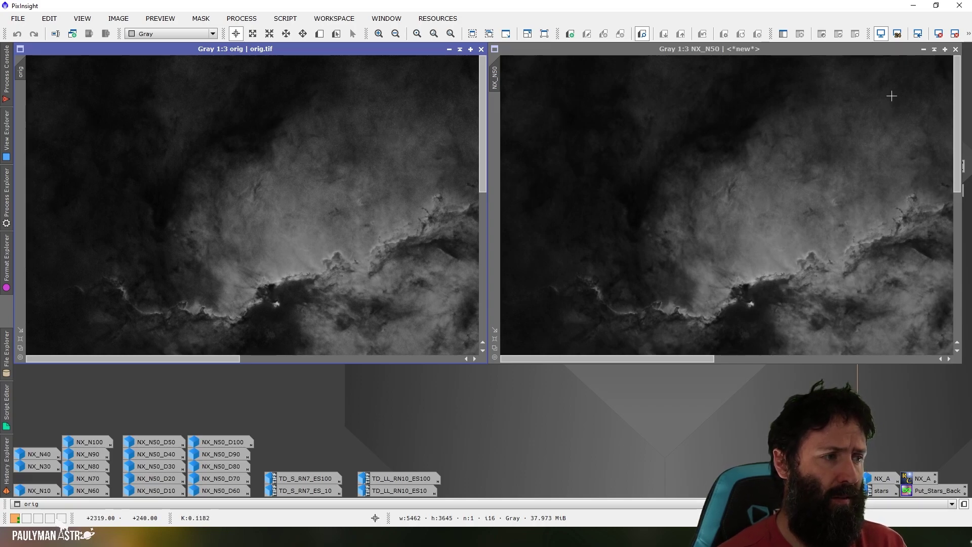
Minimise NX_N50 and NX_N20, then open NX_N50_D10 matched to orig's view.
left_click(923, 49)
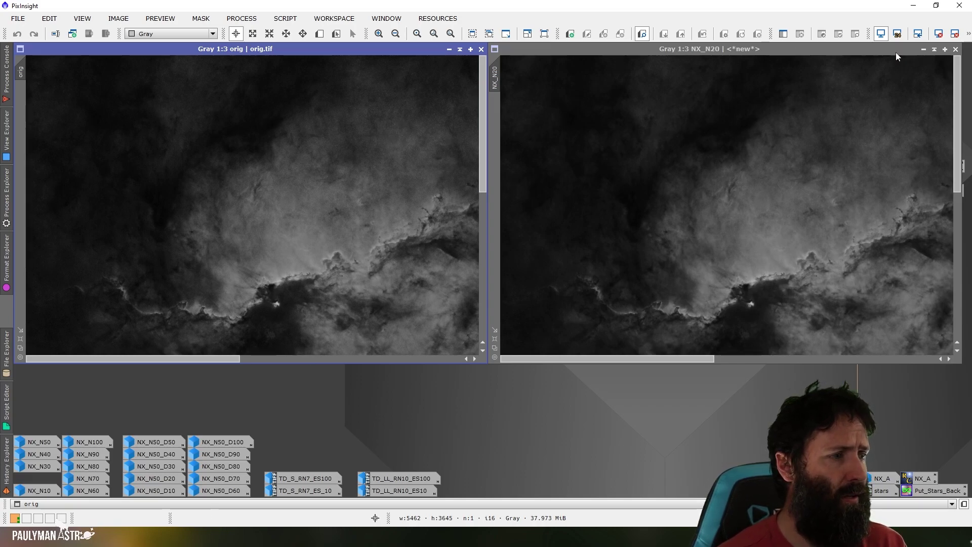
left_click(923, 49)
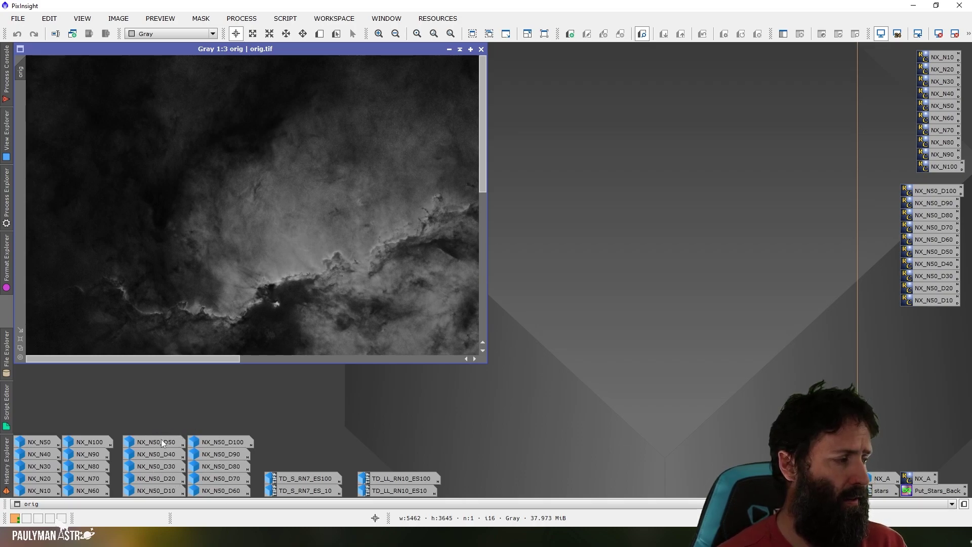
double_click(173, 494)
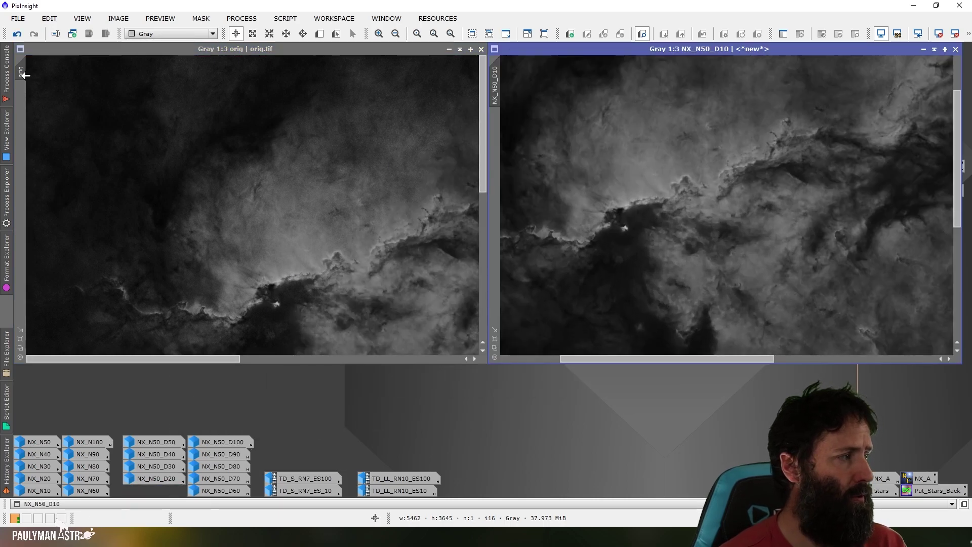
left_click_drag(24, 75, 494, 90)
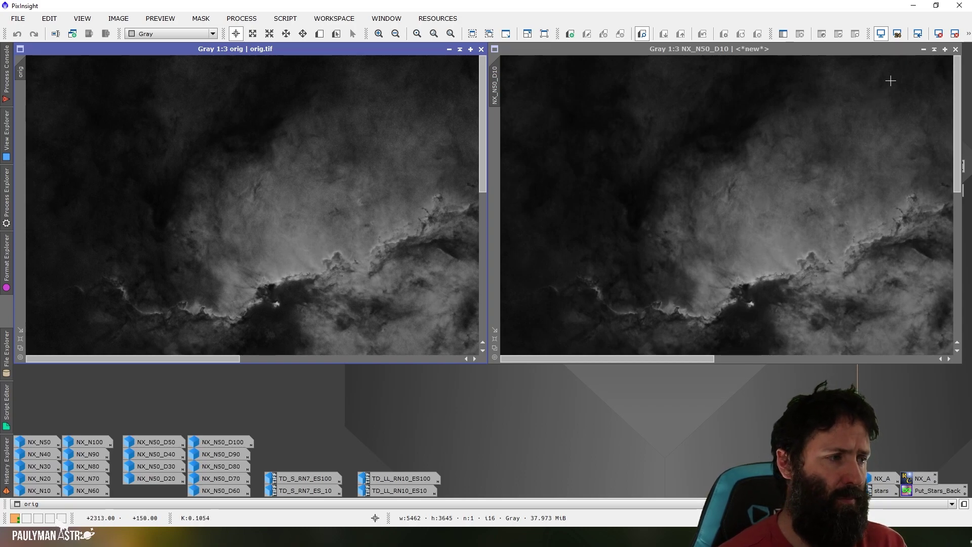
Open NX_N50_D50 and NX_N50_D100, placing D100 beside orig with a matched view.
mouse_move(172, 443)
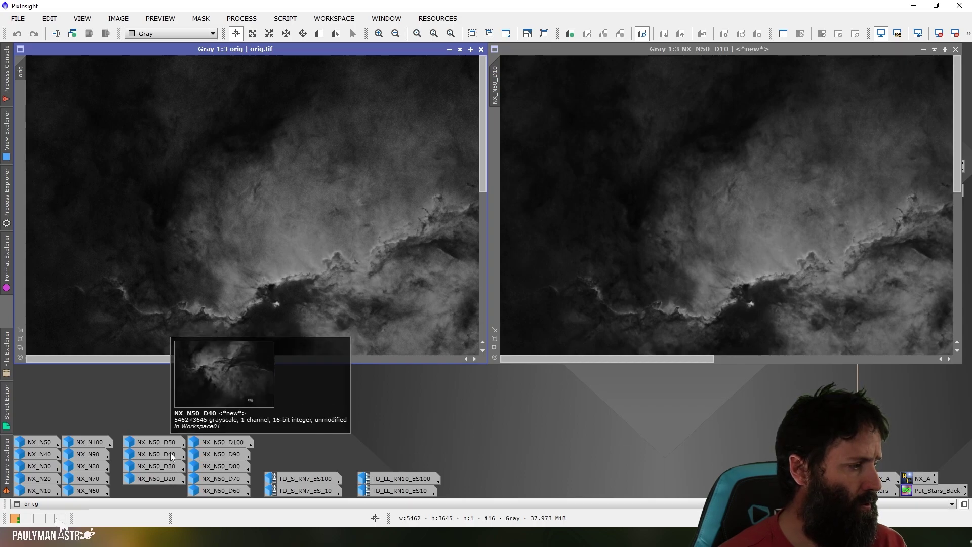
double_click(172, 441)
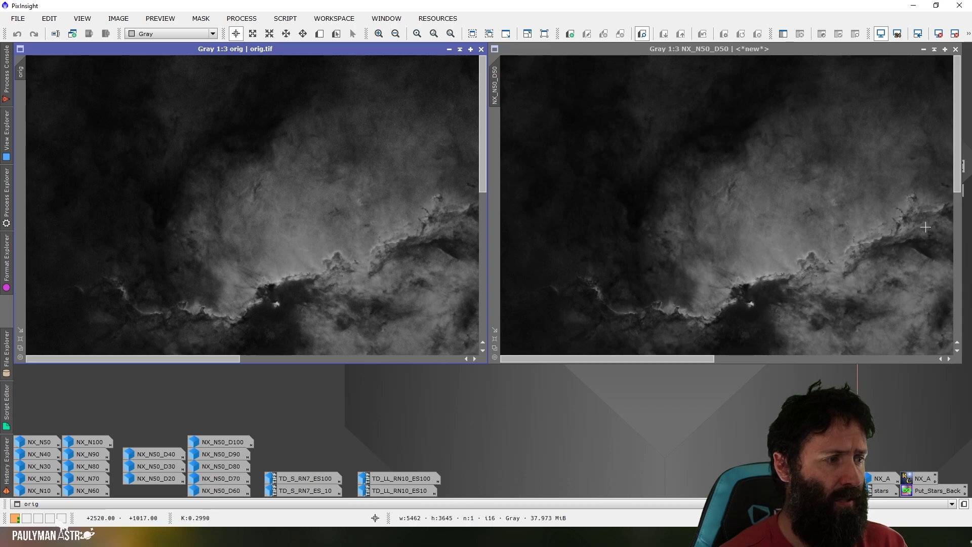
double_click(234, 444)
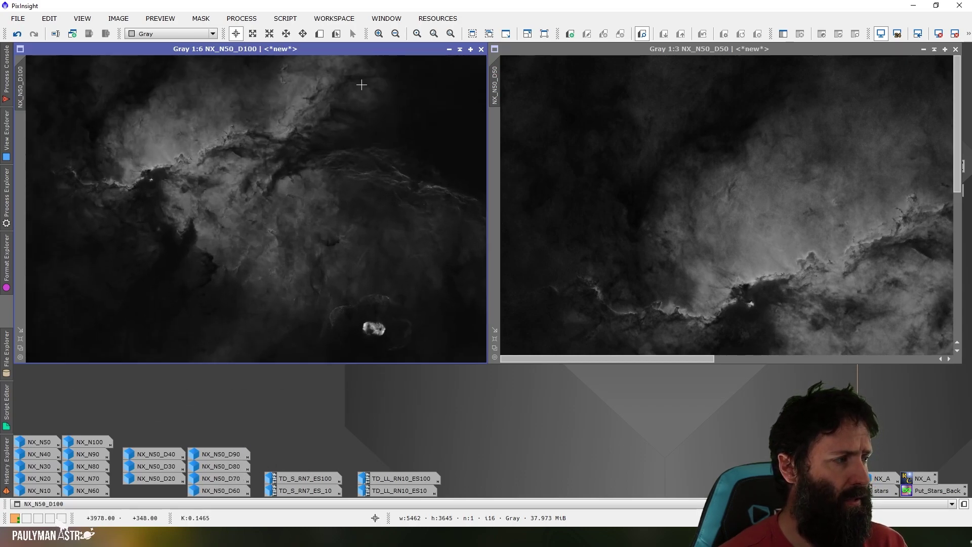
left_click_drag(310, 49, 785, 52)
left_click_drag(20, 71, 495, 91)
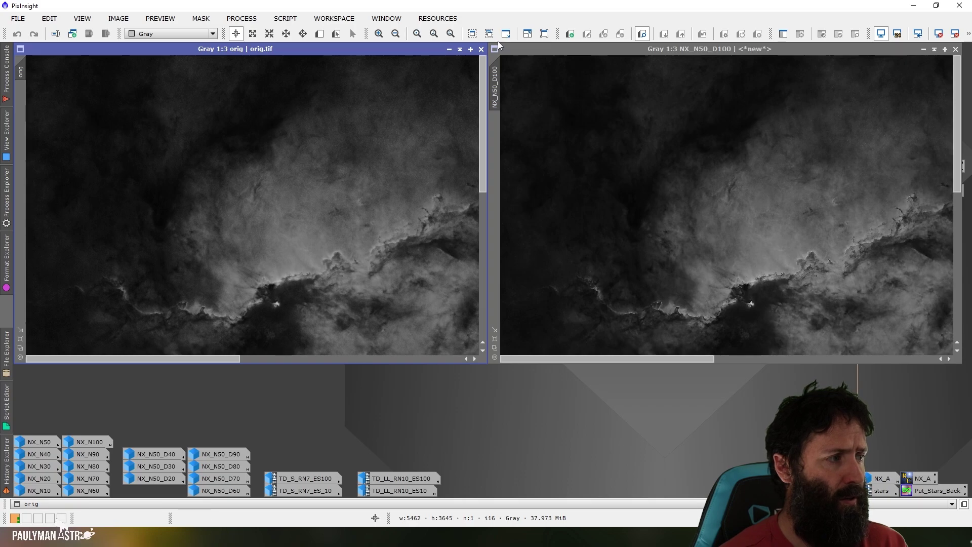
Zoom orig to 1:1, iconize NX_N50_D100, and match NX_N50_D50 to orig's 1:1 view.
left_click(379, 33)
left_click(378, 33)
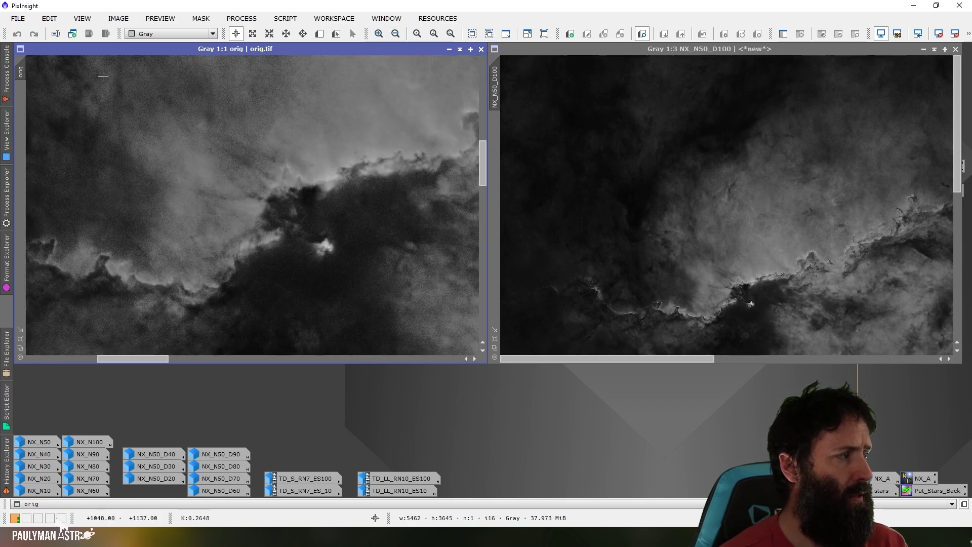
left_click_drag(22, 73, 494, 86)
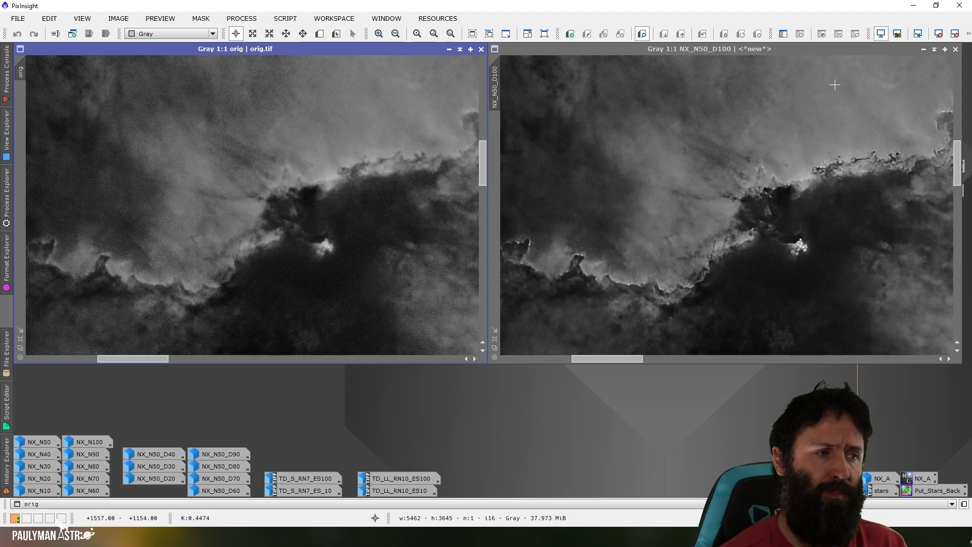
left_click(924, 49)
left_click_drag(20, 71, 493, 95)
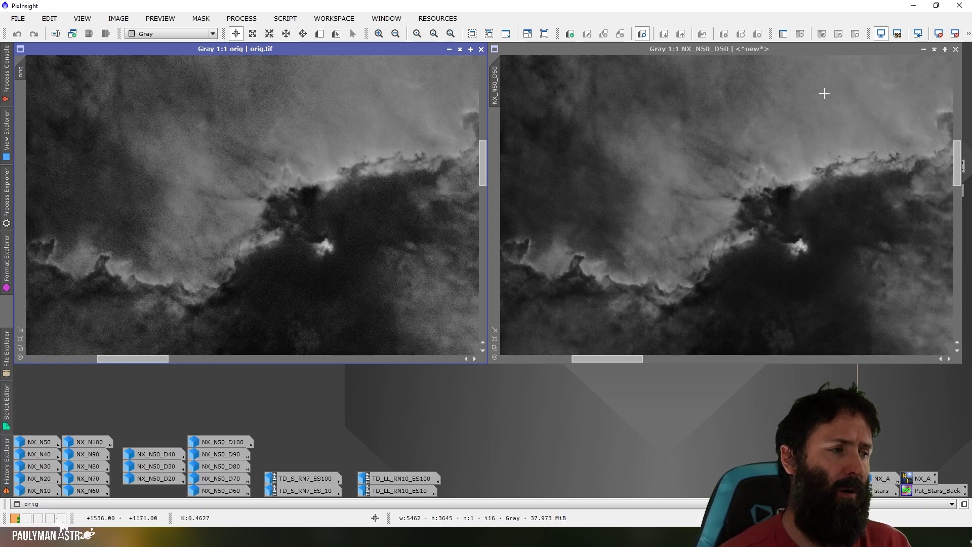
Set aside the PixInsight comparison window and load orig.tif into Topaz DeNoise AI.
left_click(924, 50)
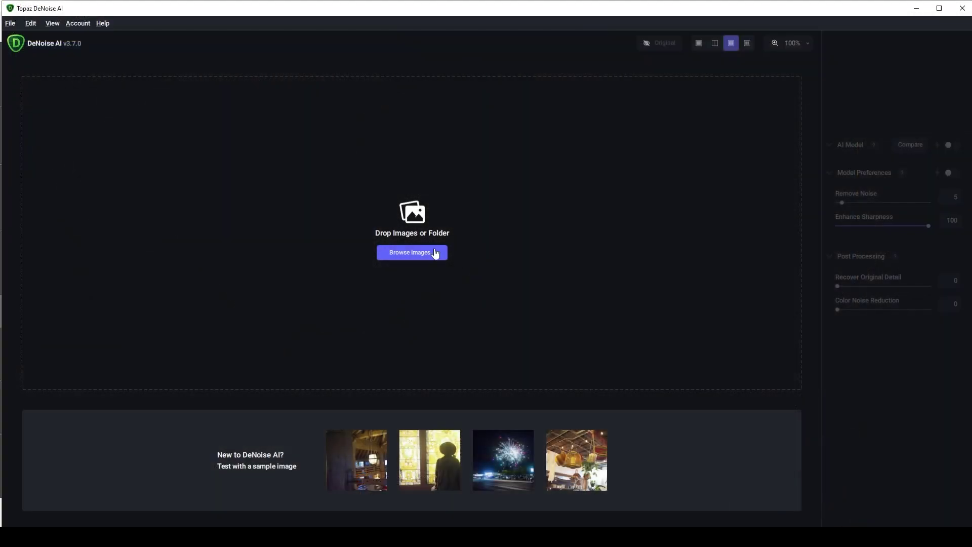
left_click(435, 253)
left_click(176, 101)
left_click(403, 275)
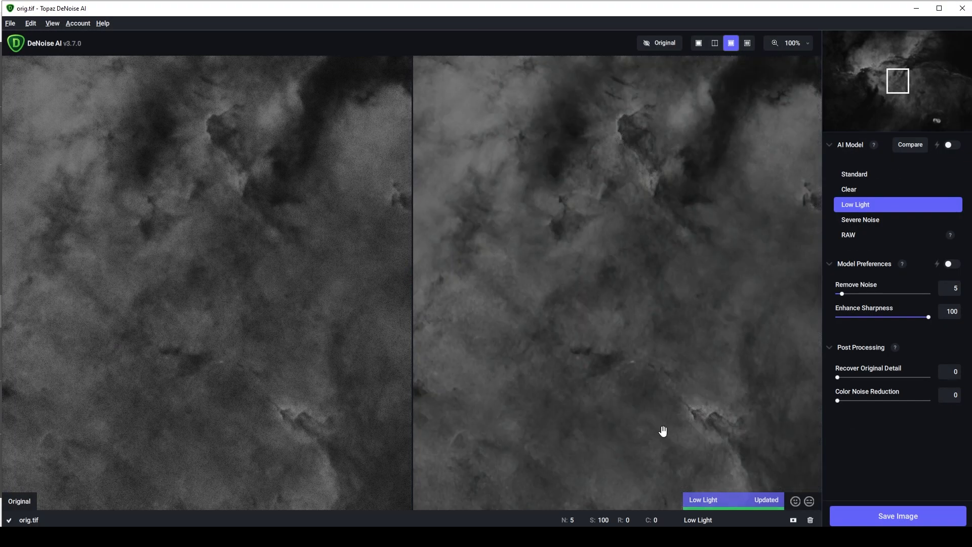
Choose the Standard model, lower Enhance Sharpness, and zoom the preview to 50%.
left_click(855, 174)
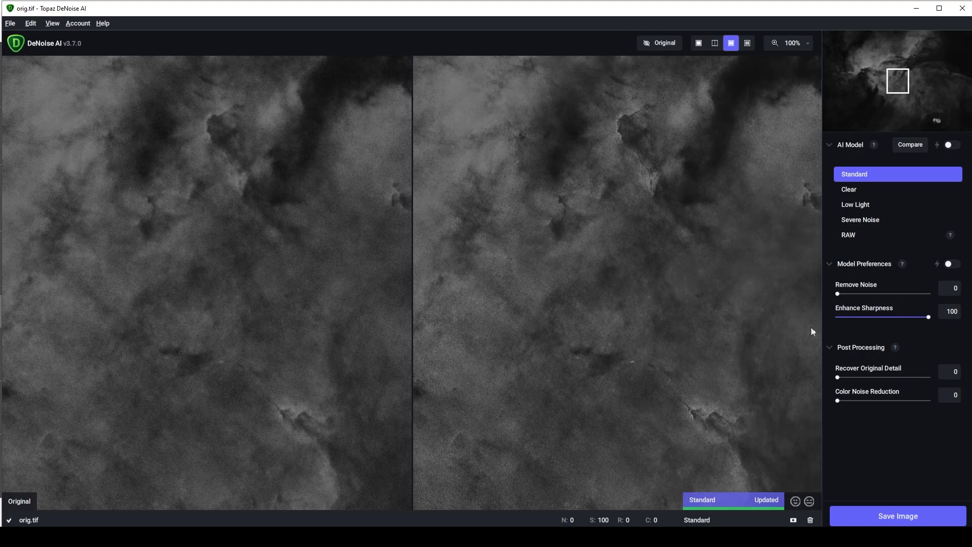
left_click_drag(929, 317, 838, 317)
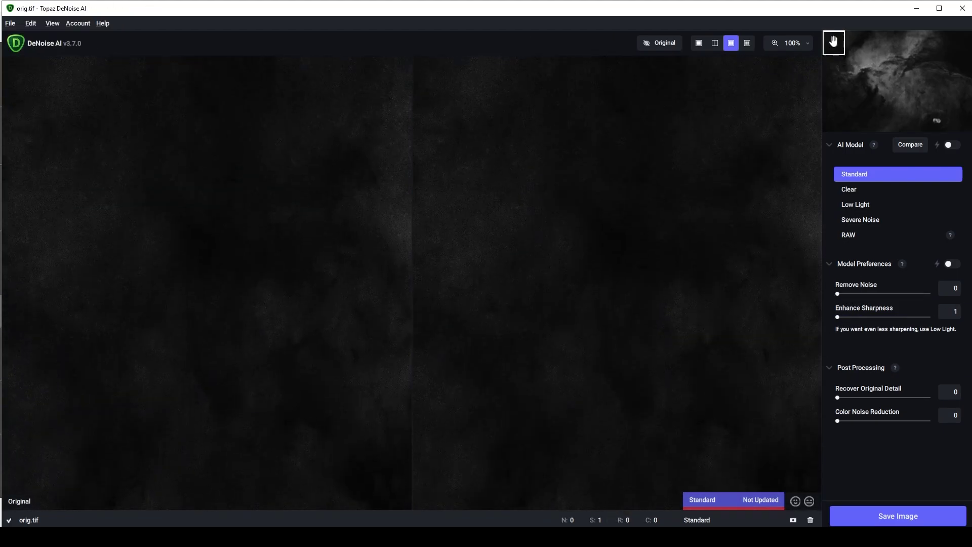
left_click(792, 43)
left_click(762, 91)
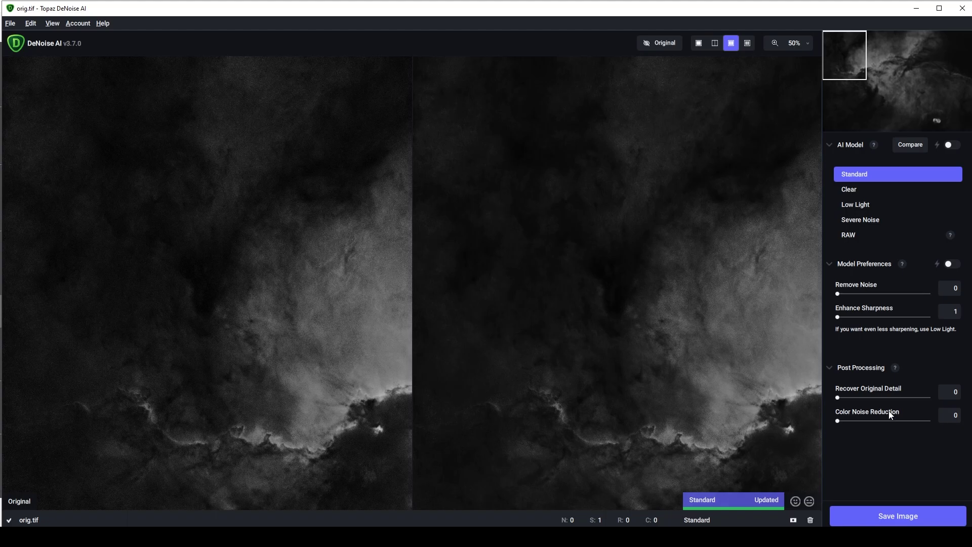
Preview Remove Noise at 5 and then 10.
left_click(949, 288)
key("BackSpace")
type("5")
key("Tab")
left_click(950, 288)
key("BackSpace")
type("10")
key("Tab")
Raise Remove Noise to 15 and then 20.
key("shift+Tab")
type("15")
key("Tab")
key("shift+Tab")
type("20")
key("Tab")
Try Enhance Sharpness at 10 and 15, settling back on 10.
left_click(947, 288)
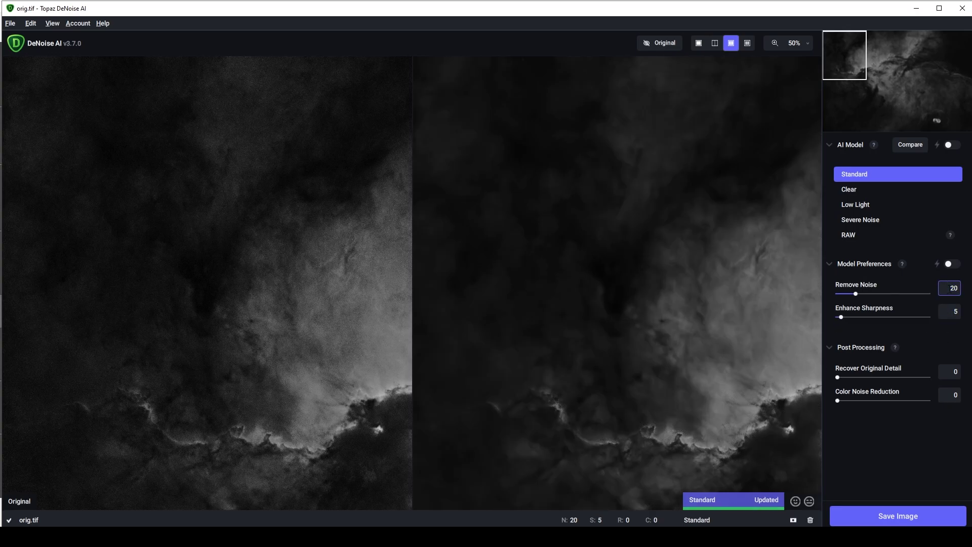
left_click(945, 310)
type("10")
left_click(949, 289)
left_click(951, 311)
type("15")
left_click(948, 288)
left_click(947, 311)
type("10")
left_click(945, 289)
Set Remove Noise to 7 and bring up the Save Image dialog.
type("10")
left_click(950, 311)
left_click(949, 288)
type("7")
left_click(949, 311)
left_click(901, 515)
Save the sharpness 10 result under the name TD_RN7_ES_10.
left_click_drag(481, 260, 390, 261)
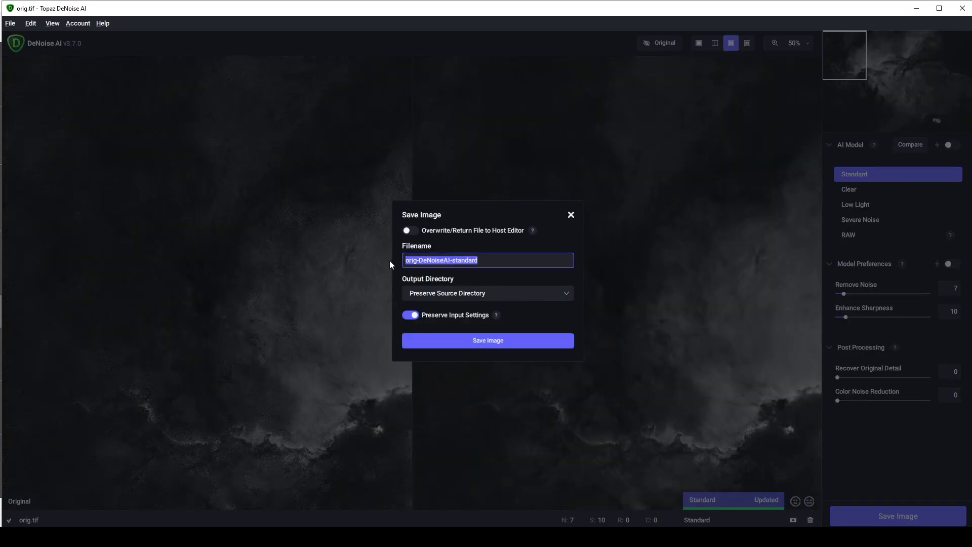
type("TD")
type("_RN")
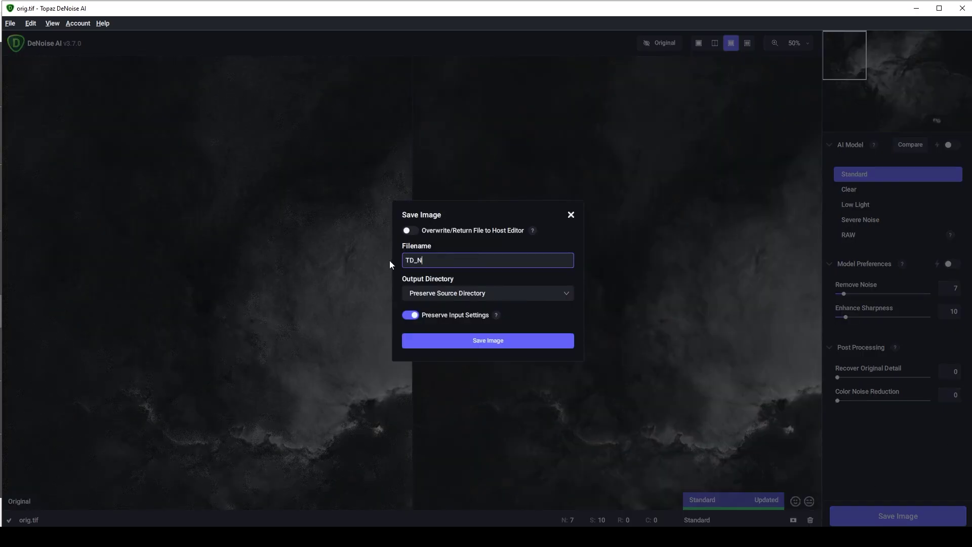
key("BackSpace")
type("RN7_ES_10")
left_click(482, 342)
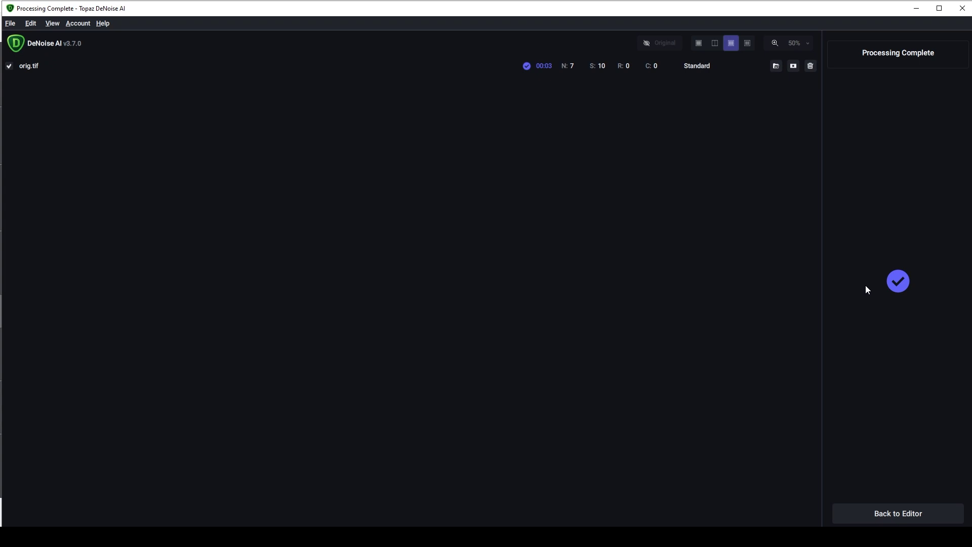
Set Enhance Sharpness to 100 and save it as TD_S_RN7_ES100.
left_click(899, 517)
left_click_drag(951, 310, 967, 317)
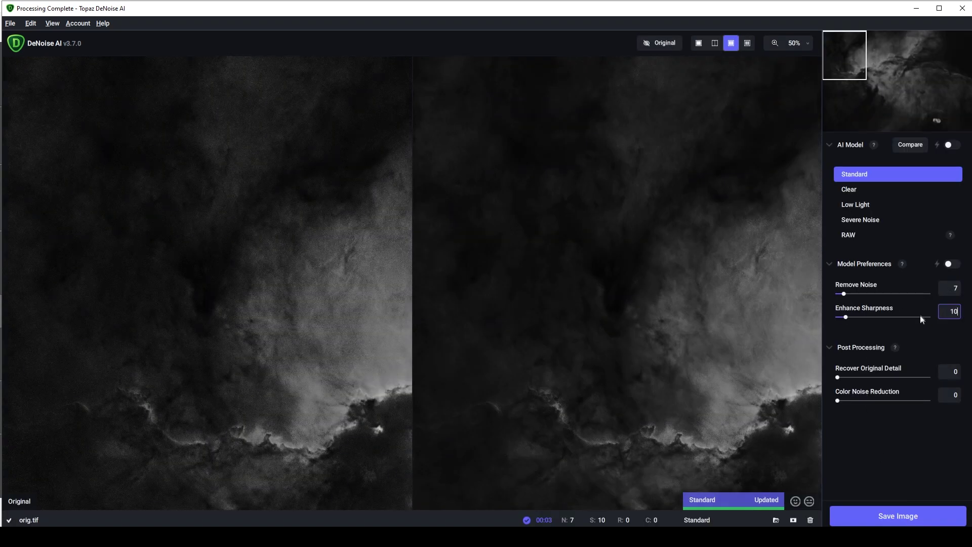
type("0")
key("shift+Tab")
left_click(889, 516)
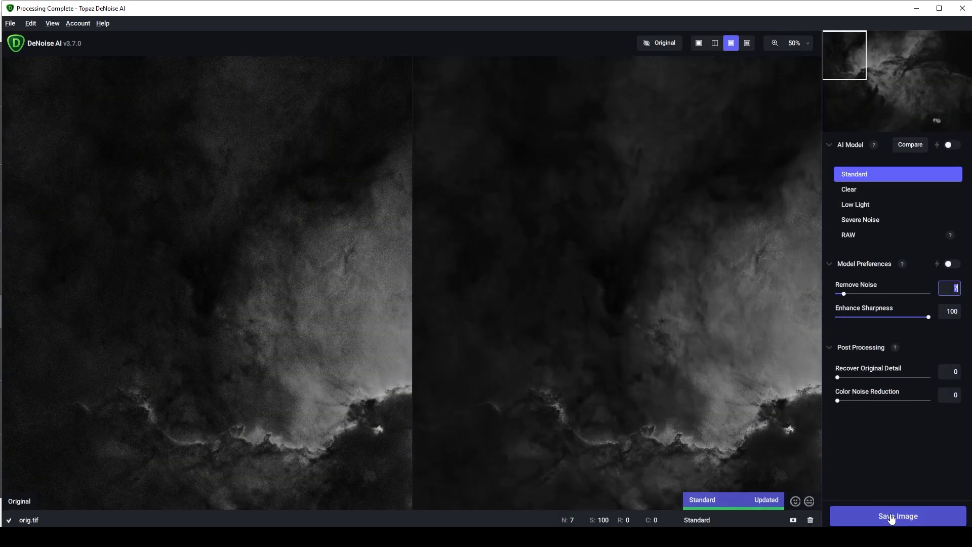
left_click_drag(480, 260, 372, 262)
type("TD_")
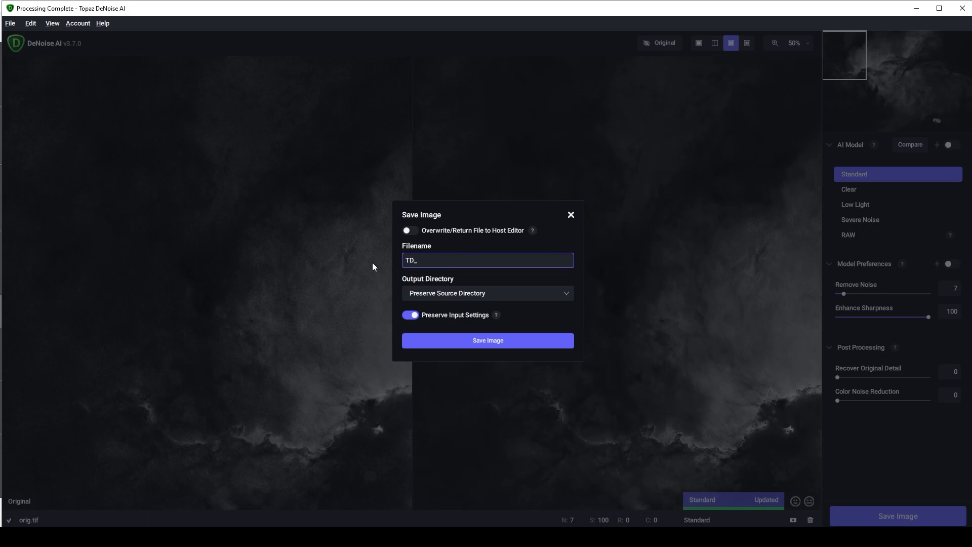
type("S_RN7_ES100")
left_click(481, 345)
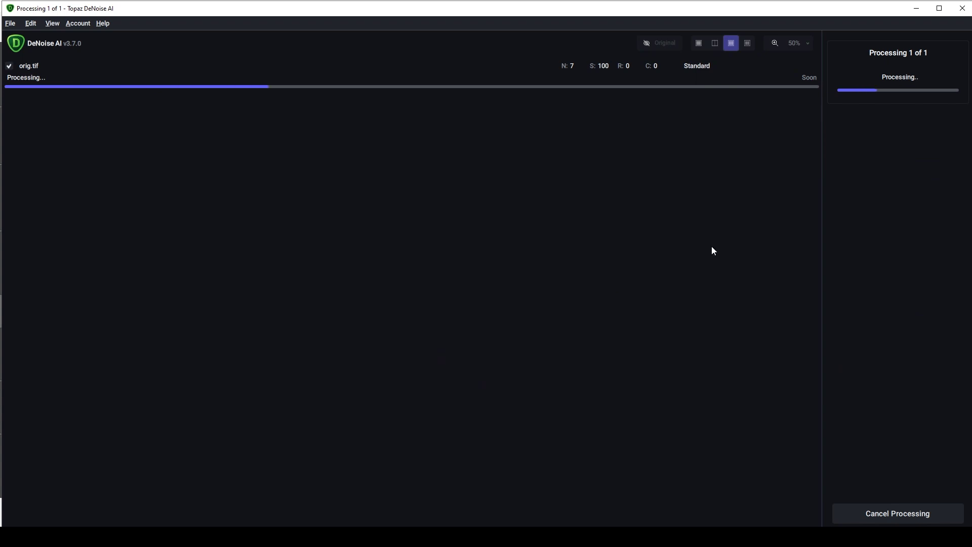
Switch to the Low Light model and set Remove Noise 10 with Enhance Sharpness 10.
left_click(864, 207)
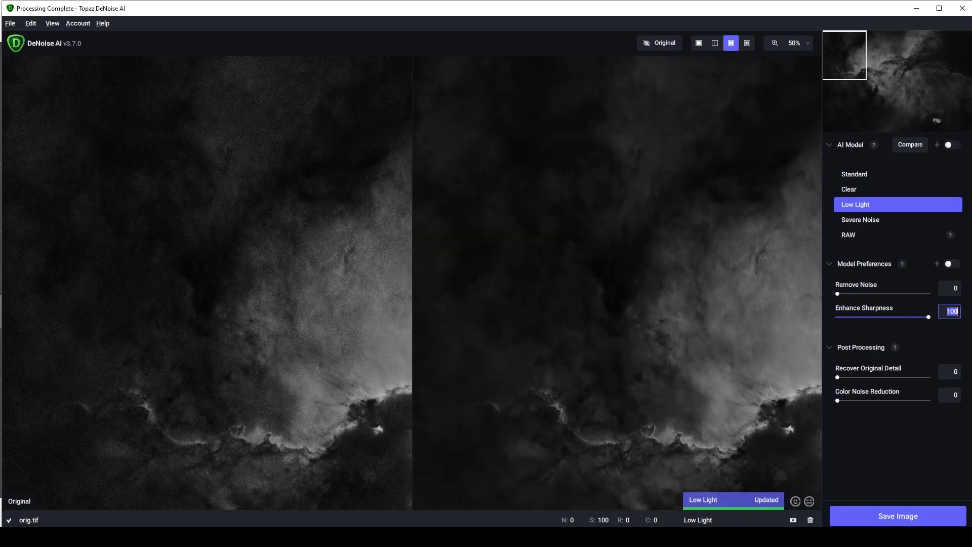
type("0")
key("shift+Tab")
key("Tab")
type("5")
key("shift+Tab")
type("10")
key("Tab")
key("shift+Tab")
key("Tab")
type("10")
key("shift+Tab")
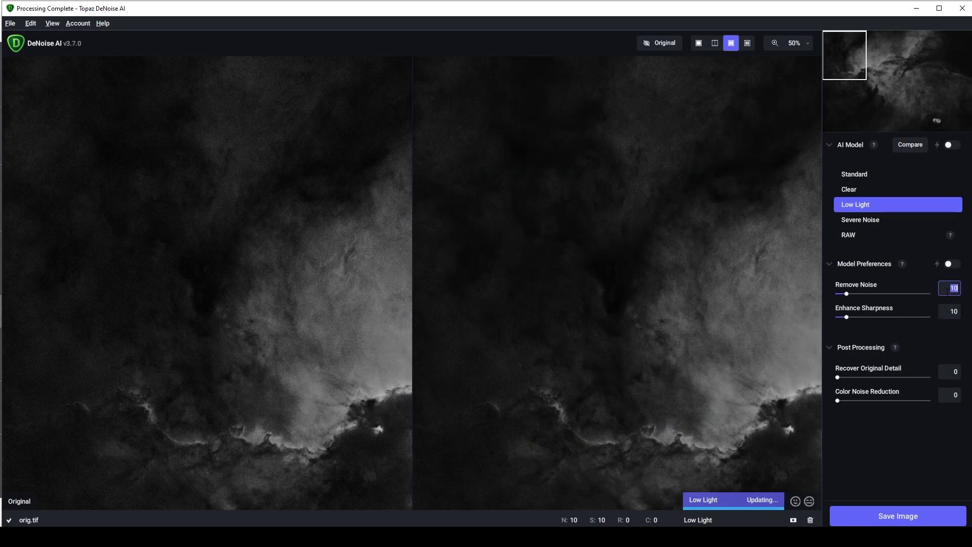
Save the Low Light result as TD_LL_RN10_ES10.
left_click(891, 516)
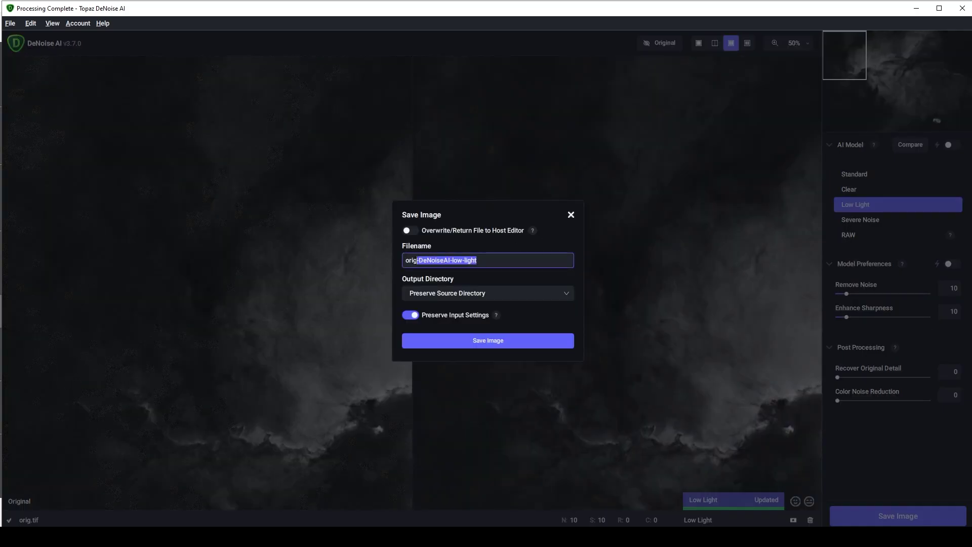
type("TD_LL_RN10_ES10")
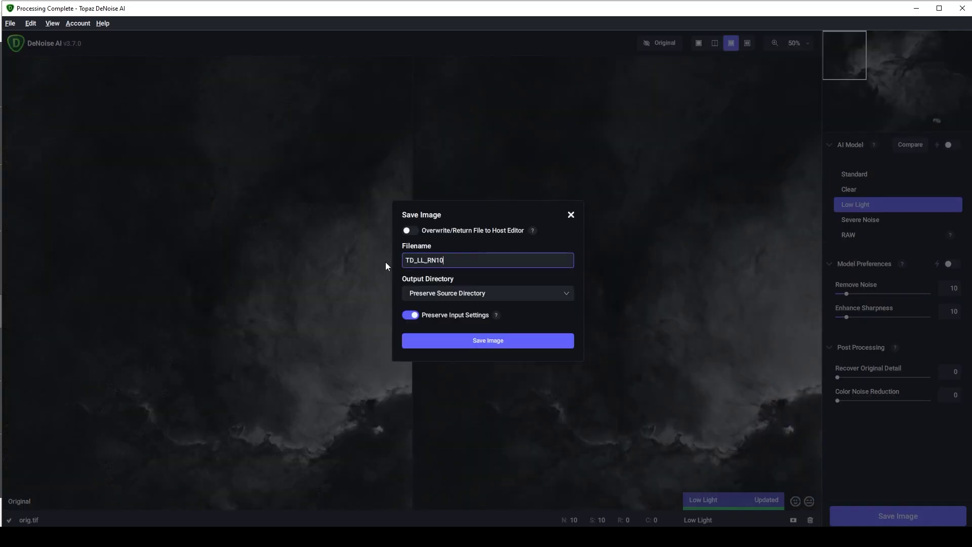
left_click(502, 339)
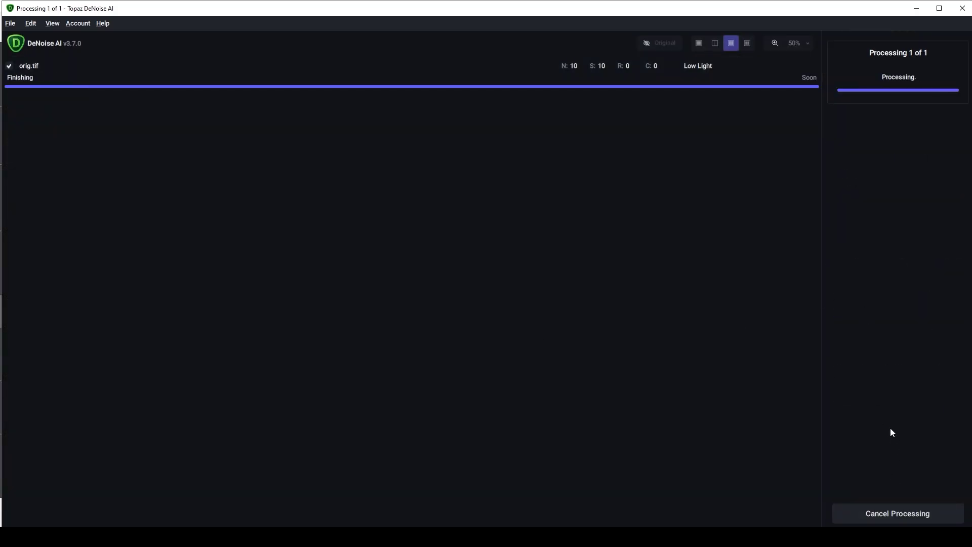
Set Enhance Sharpness to 100 and save it as TD_LL_RN10_ES100.
type("100")
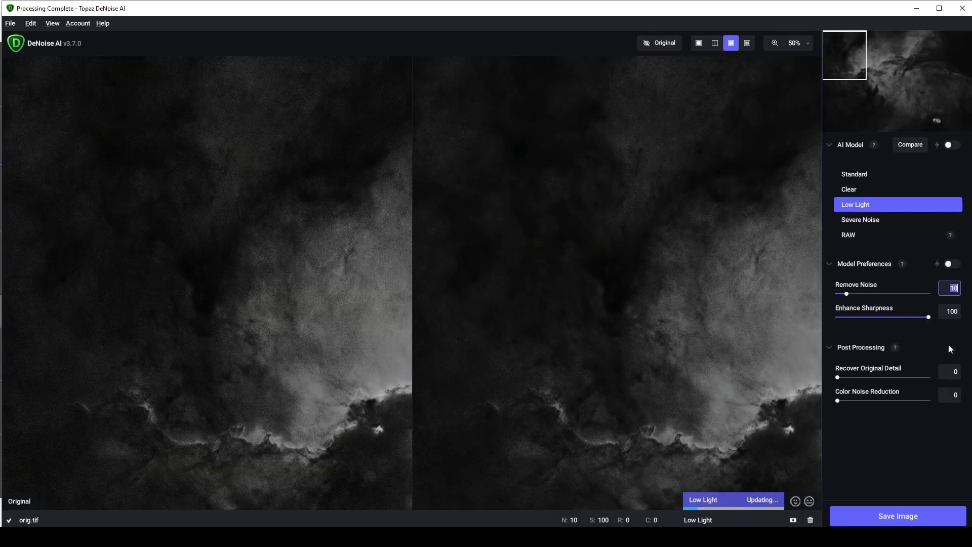
left_click(914, 519)
left_click_drag(465, 260, 496, 261)
key("BackSpace")
key("BackSpace")
key("BackSpace")
key("BackSpace")
key("BackSpace")
key("BackSpace")
key("BackSpace")
key("BackSpace")
key("BackSpace")
key("BackSpace")
key("BackSpace")
key("BackSpace")
key("BackSpace")
key("BackSpace")
key("BackSpace")
key("BackSpace")
key("BackSpace")
key("BackSpace")
key("BackSpace")
key("BackSpace")
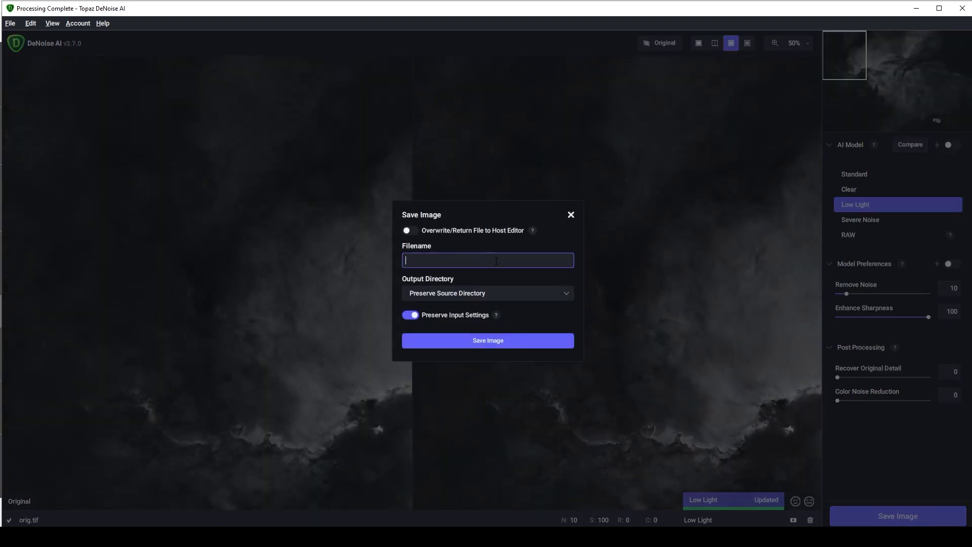
type("TD_LL_RN10_ES100")
left_click(486, 341)
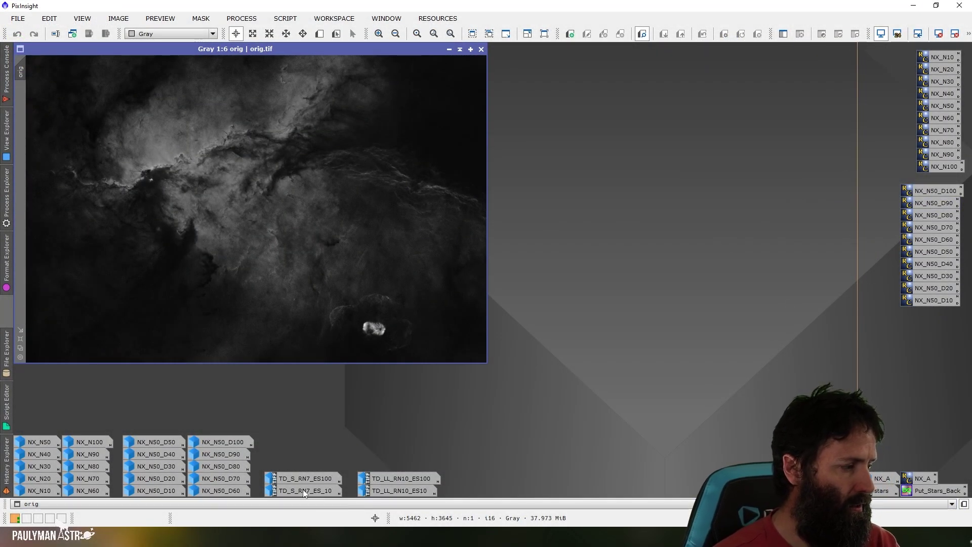
double_click(303, 489)
left_click_drag(319, 50, 791, 51)
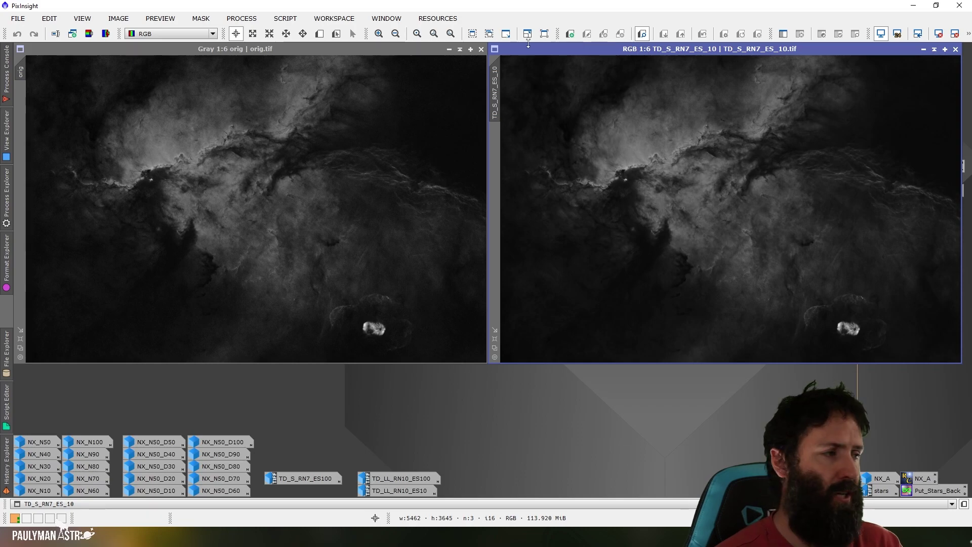
left_click(377, 35)
left_click(377, 34)
left_click(378, 34)
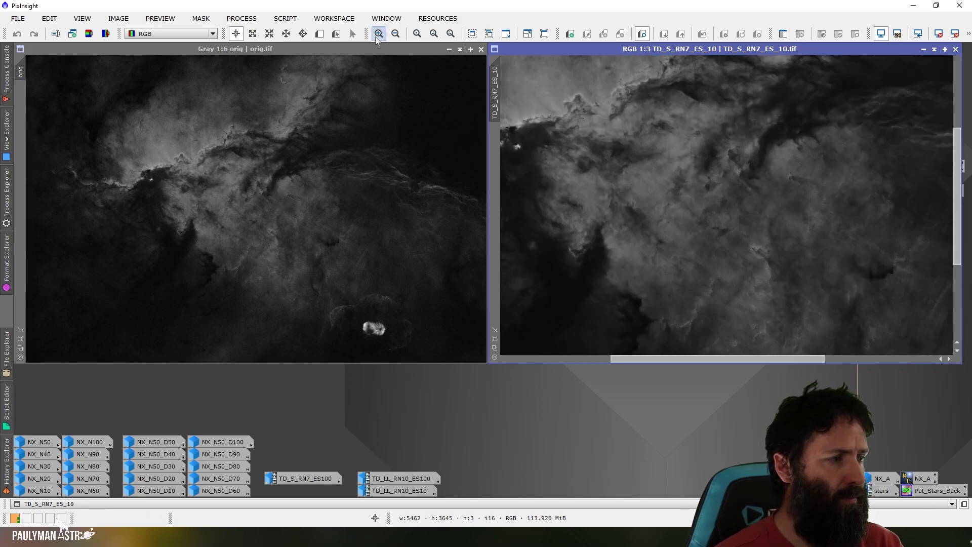
left_click(378, 34)
left_click_drag(958, 205, 958, 110)
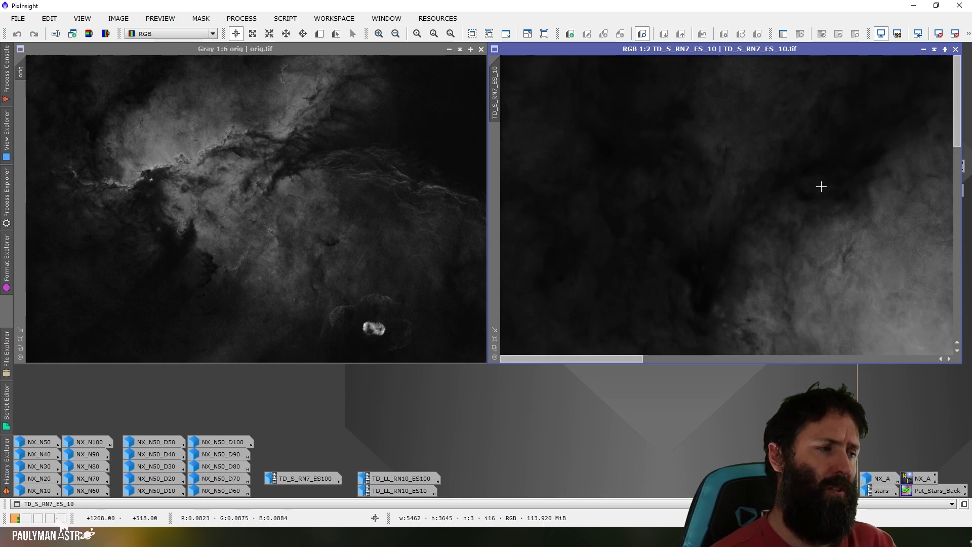
left_click(450, 33)
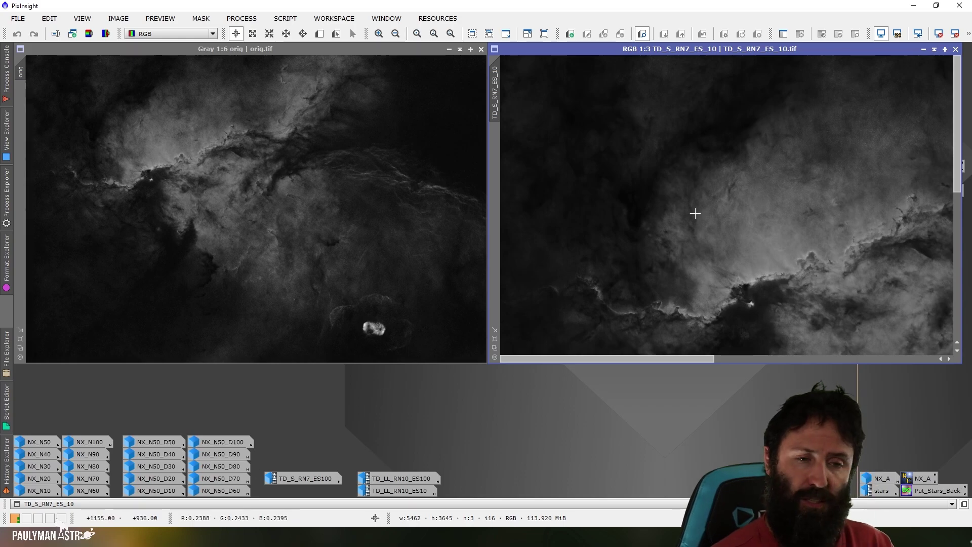
double_click(166, 443)
left_click_drag(751, 49, 25, 91)
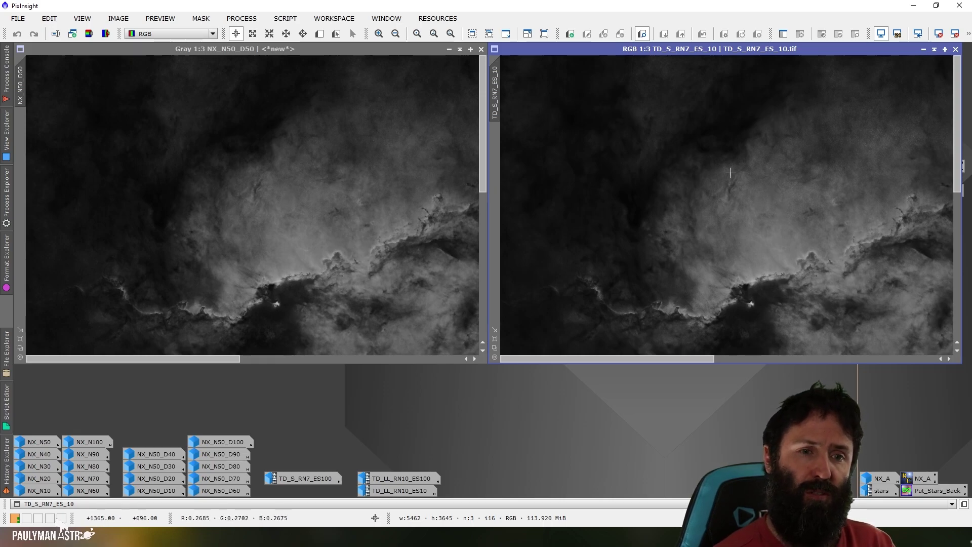
left_click(924, 50)
Open TD_LL_RN10_ES10 and NX_N50_D50 side by side, with the Topaz view matched to NX_N50_D50's region.
double_click(405, 490)
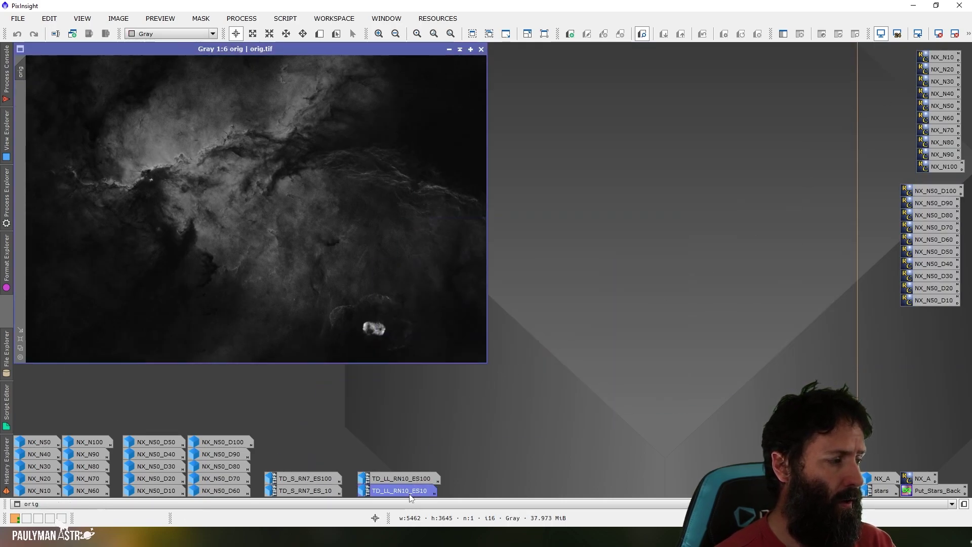
left_click_drag(337, 50, 814, 55)
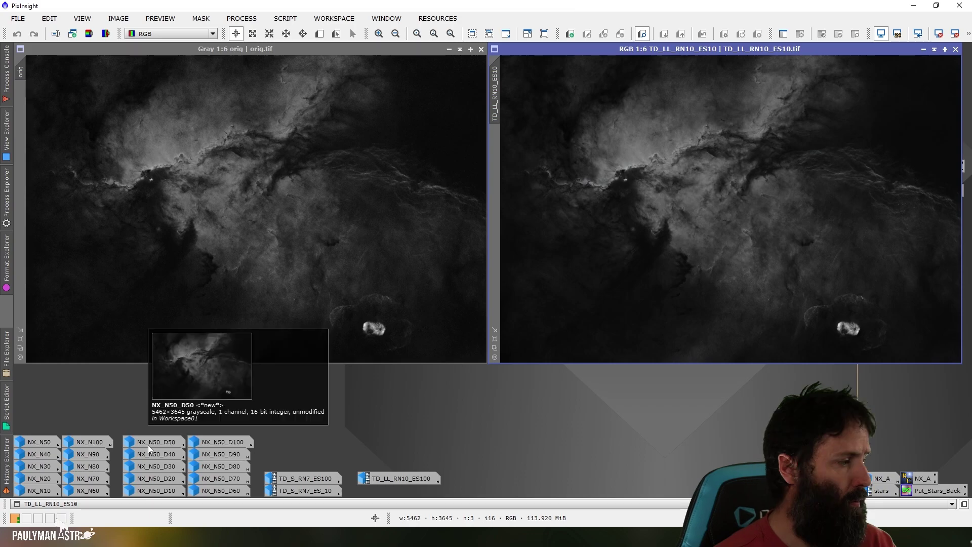
double_click(148, 444)
left_click_drag(26, 91, 622, 197)
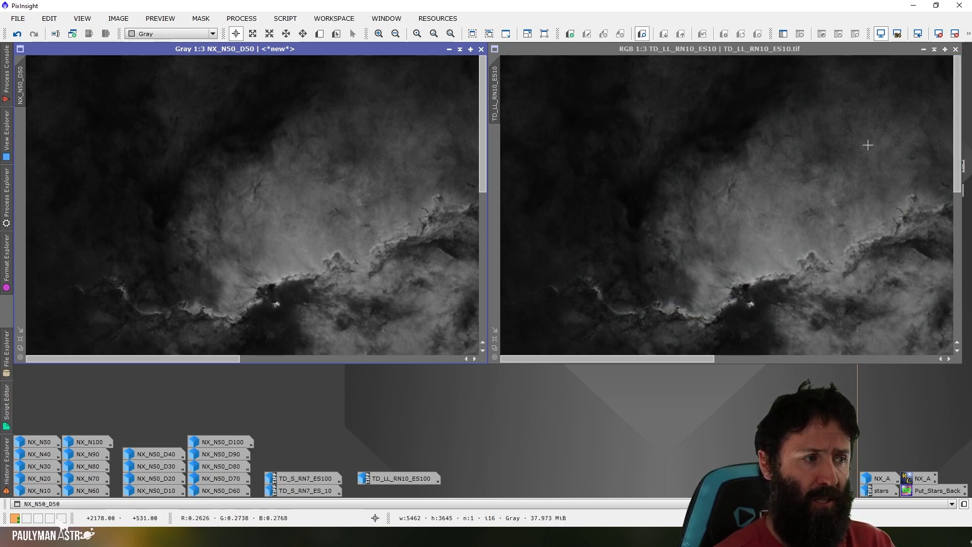
Zoom both views to 2:1 and align NX_N50_D50 to the Topaz view's region.
left_click(379, 33)
left_click(820, 297)
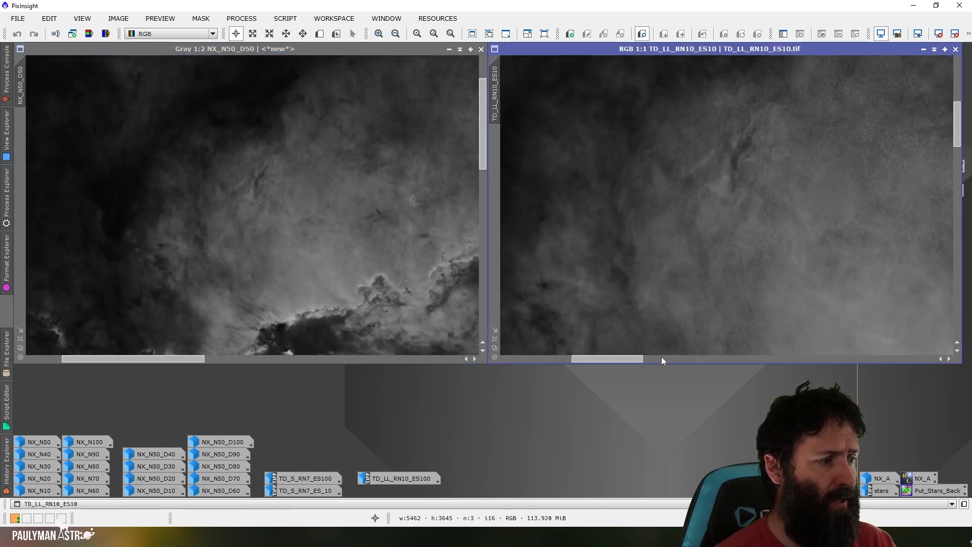
left_click_drag(632, 358, 577, 361)
left_click(379, 34)
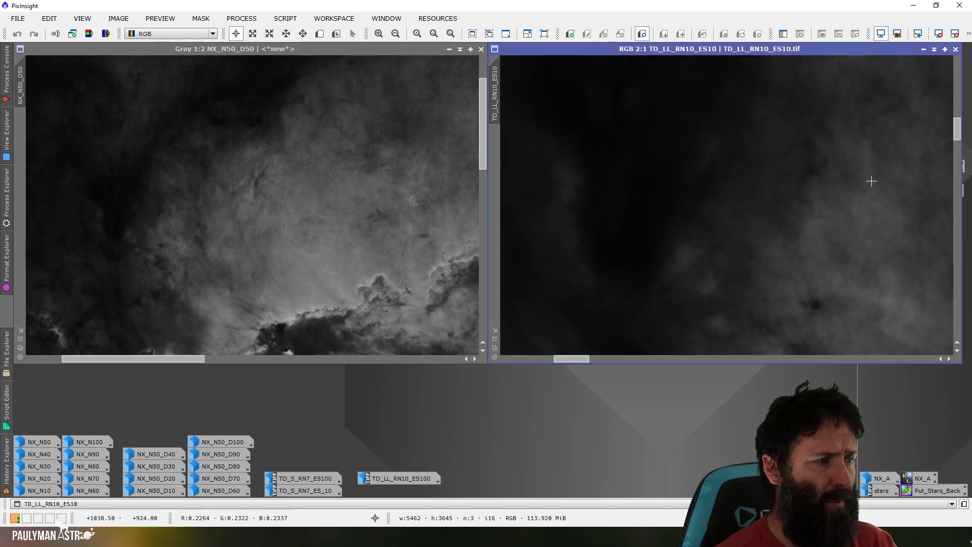
mouse_move(957, 129)
left_mouse_down()
mouse_move(956, 162)
mouse_move(956, 135)
left_mouse_up()
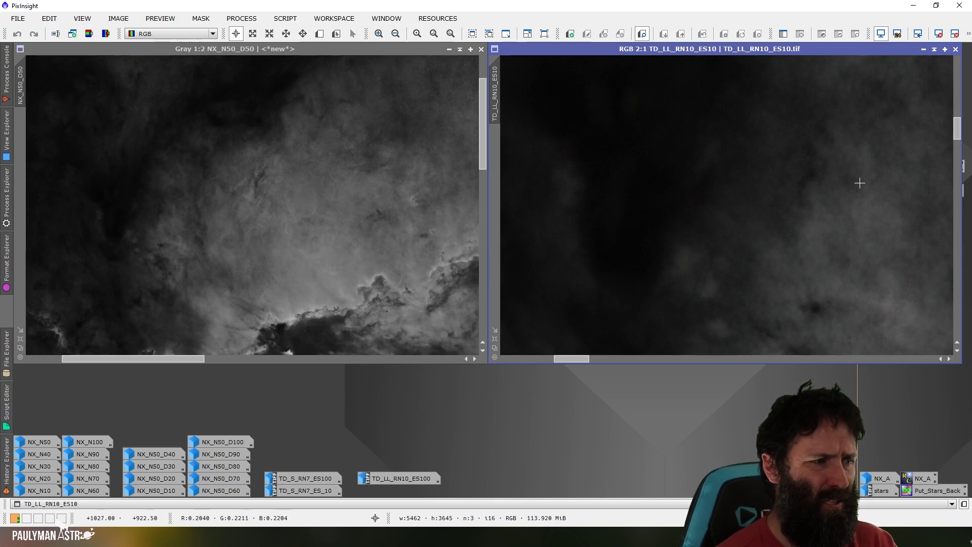
left_click_drag(495, 94, 19, 100)
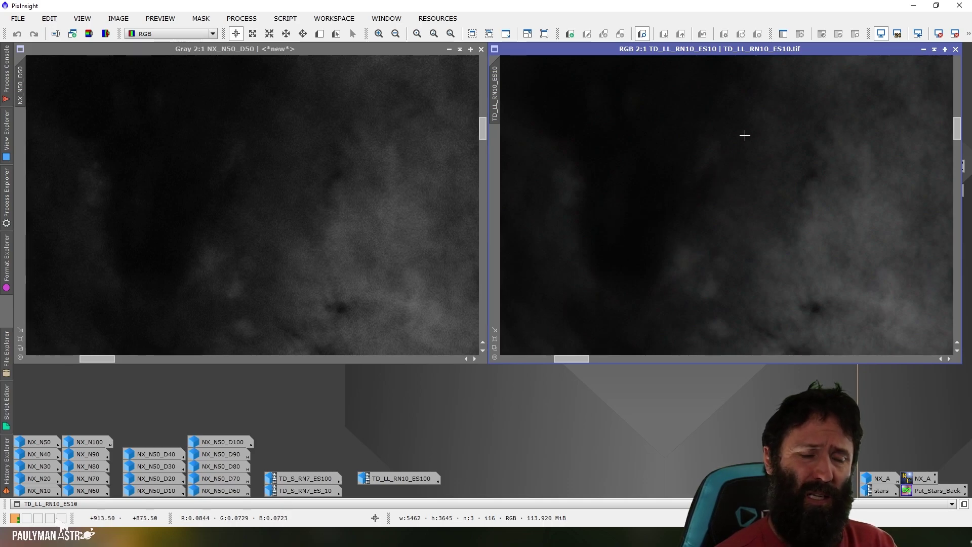
Iconize TD_LL_RN10_ES10 and NX_N50_D50, then place TD_S_RN7_ES100 beside orig.
left_click(923, 49)
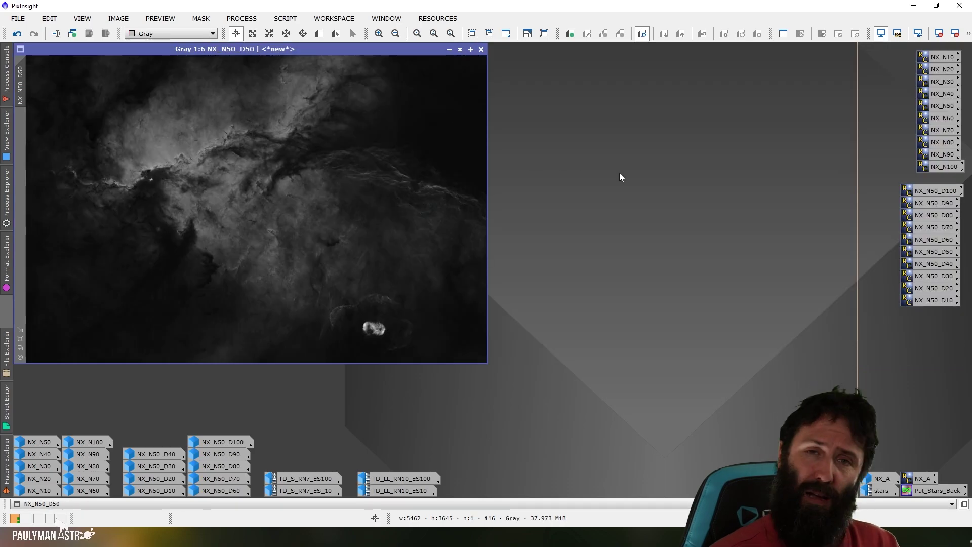
left_click(449, 49)
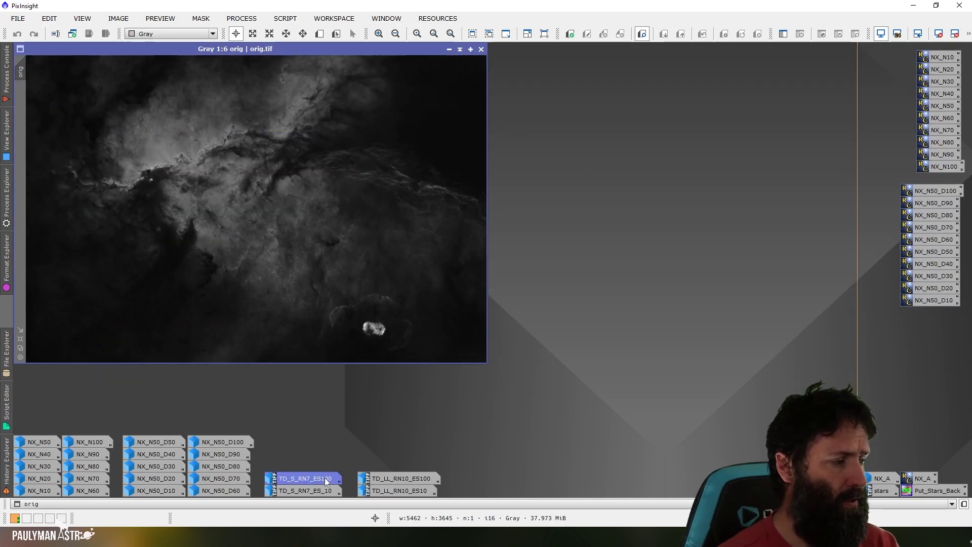
double_click(304, 478)
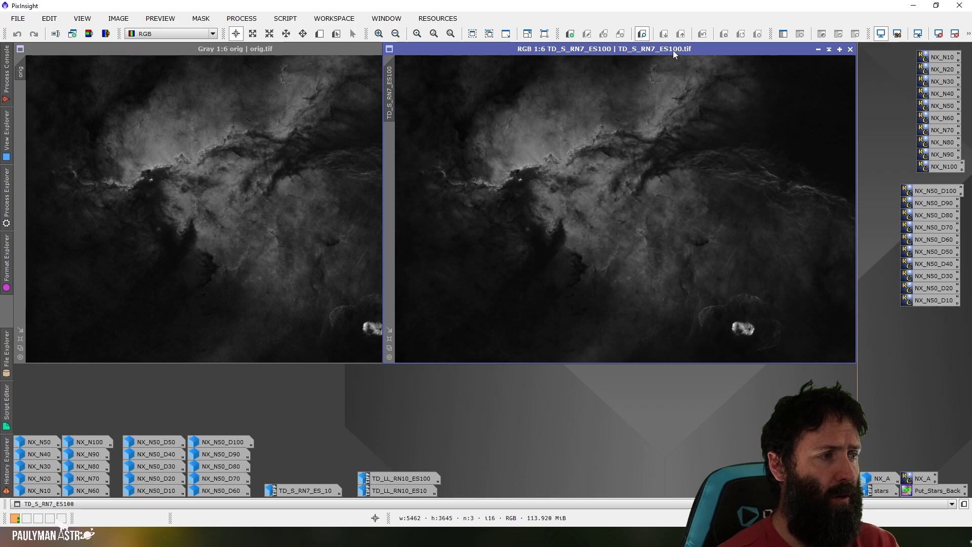
left_click_drag(669, 51, 774, 51)
Zoom TD_S_RN7_ES100 to 1:1 and pan to the bright ridge.
left_click(379, 33)
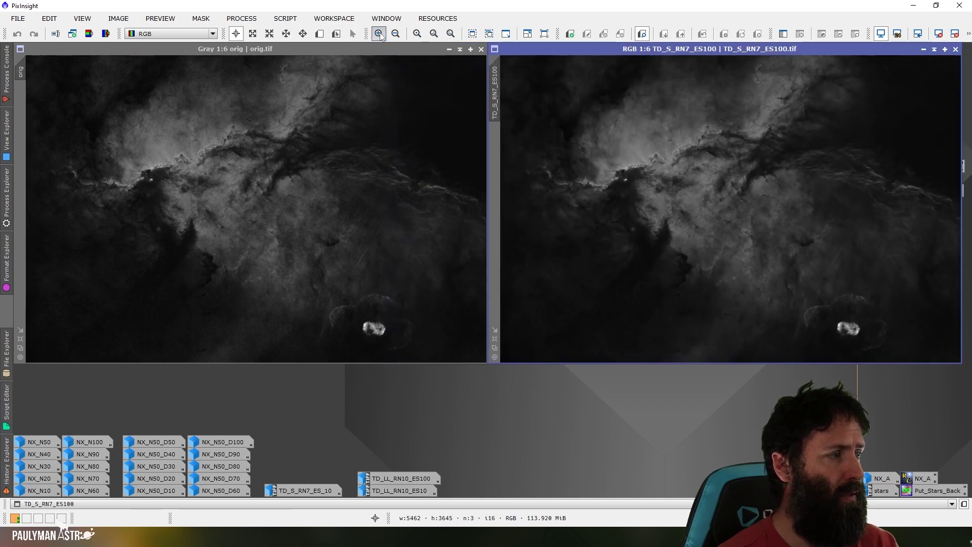
left_click_drag(775, 359, 681, 358)
left_click_drag(962, 227, 962, 208)
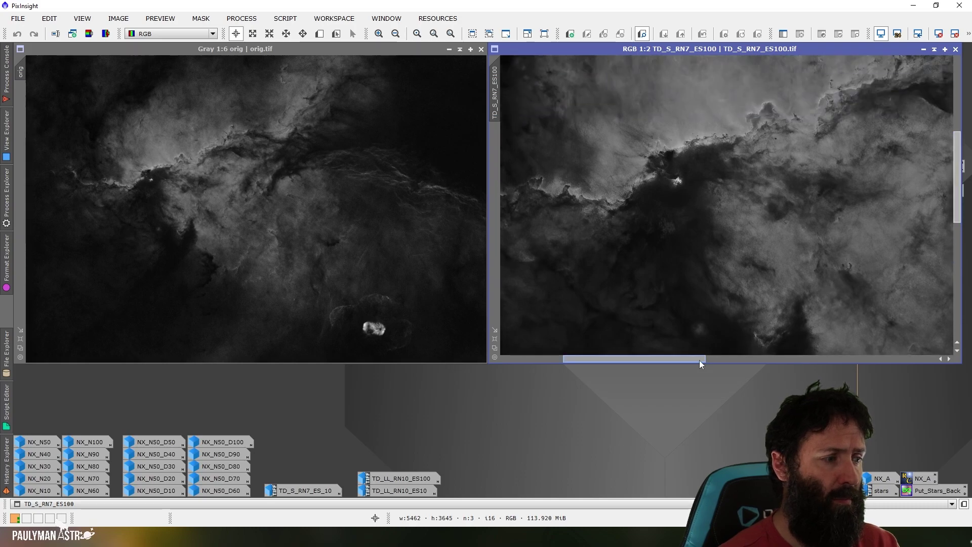
left_click_drag(700, 360, 675, 362)
scroll(727, 203, "up", 1)
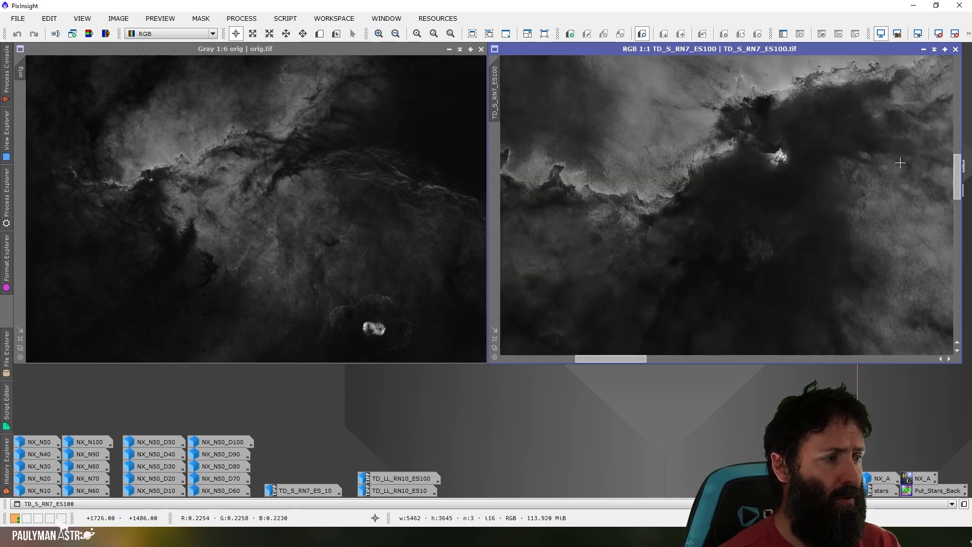
left_click_drag(957, 178, 957, 169)
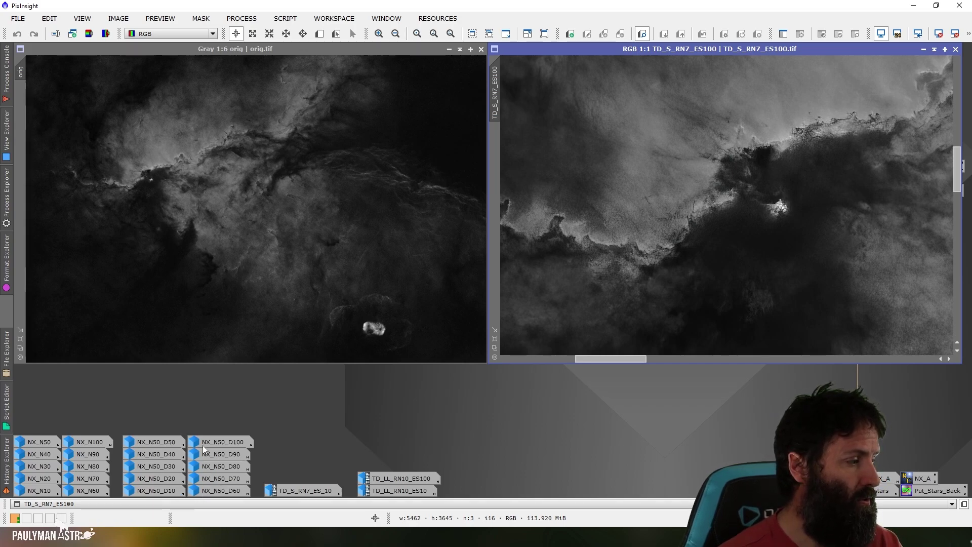
Place NX_N50_D100 left of TD_S_RN7_ES100, align it to the ridge region, then iconize the Topaz result.
double_click(227, 440)
left_click_drag(786, 49, 312, 46)
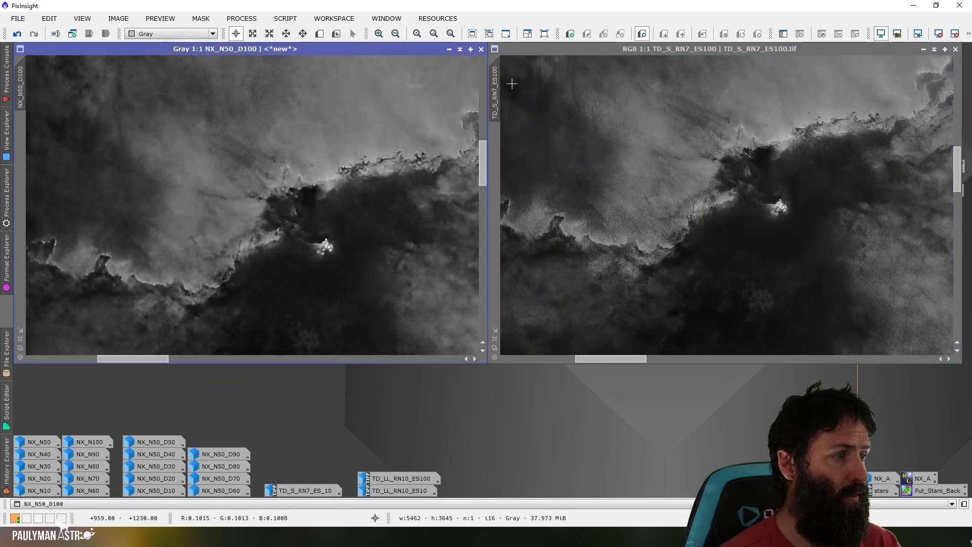
left_click_drag(494, 90, 20, 96)
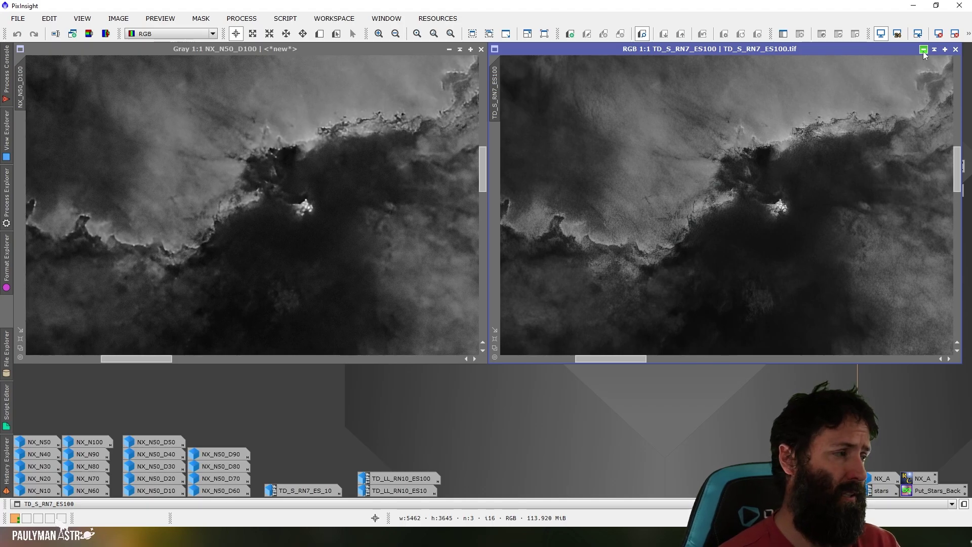
left_click(924, 50)
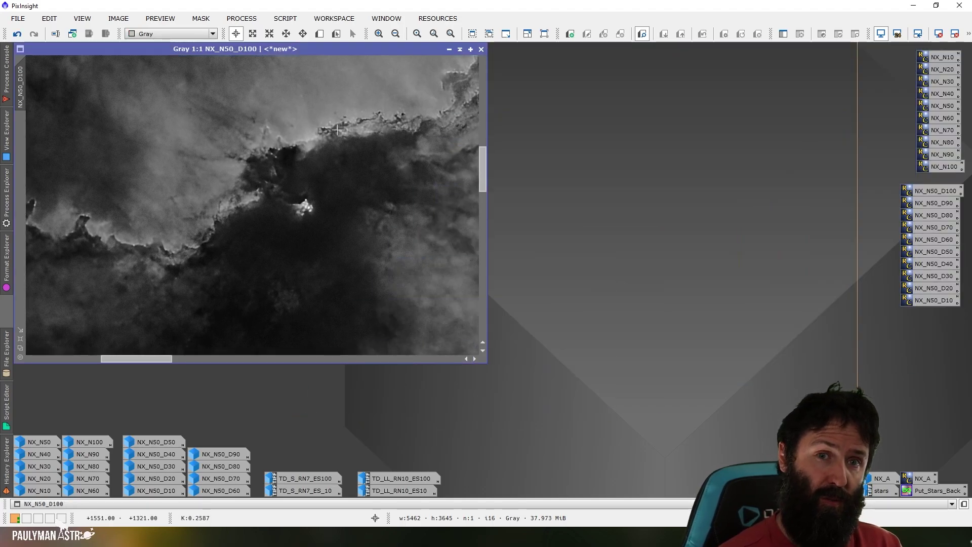